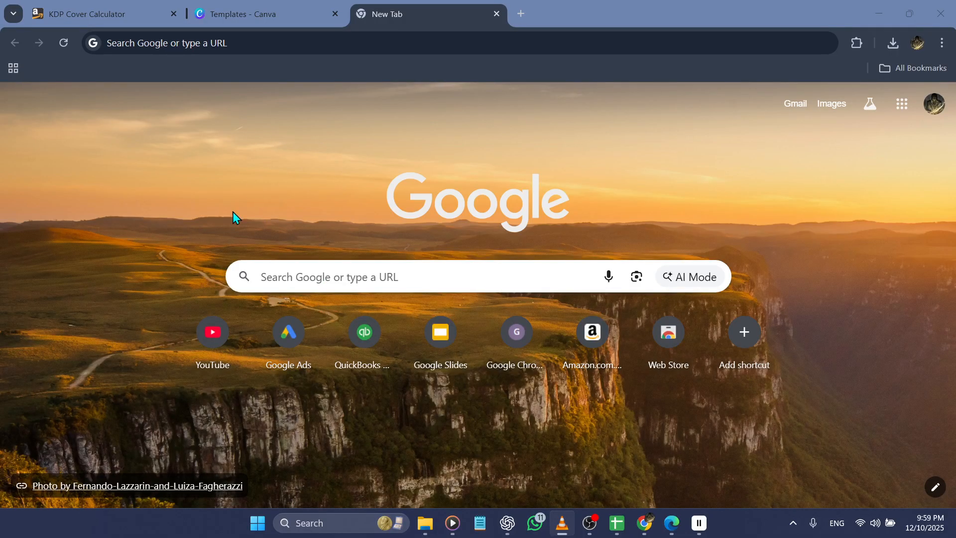
Search Google for kdp cover calculator and bring up a blank KDP cover calculator form
click(303, 275)
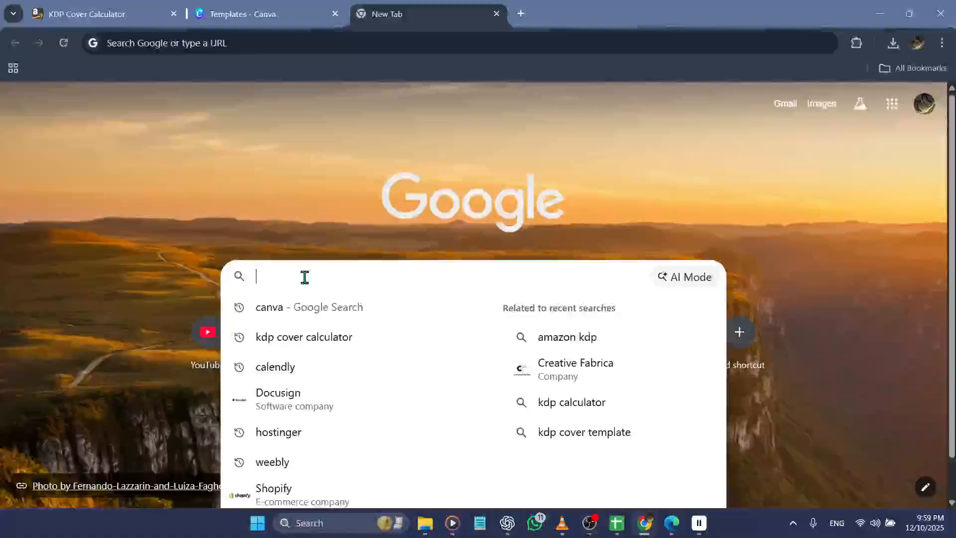
click(286, 336)
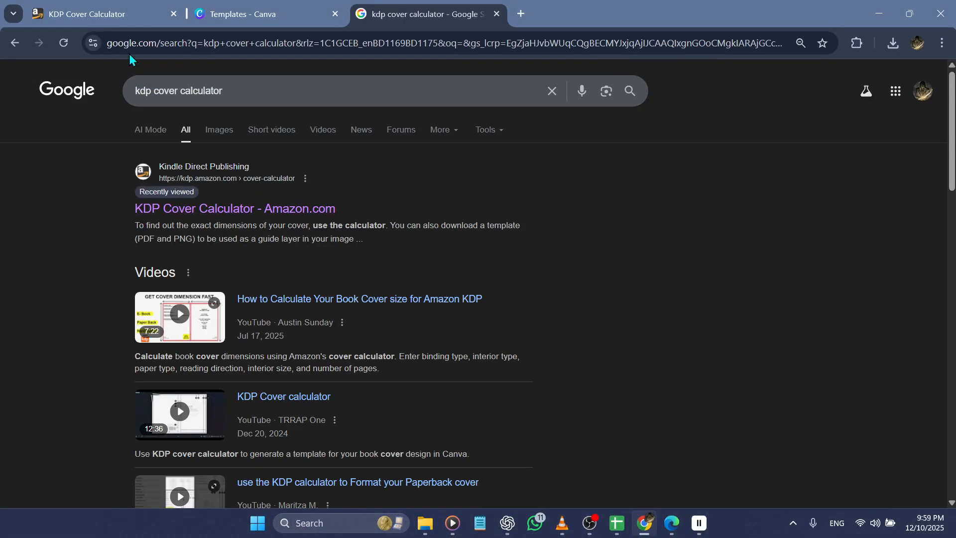
click(90, 14)
scroll(239, 224, up, 5)
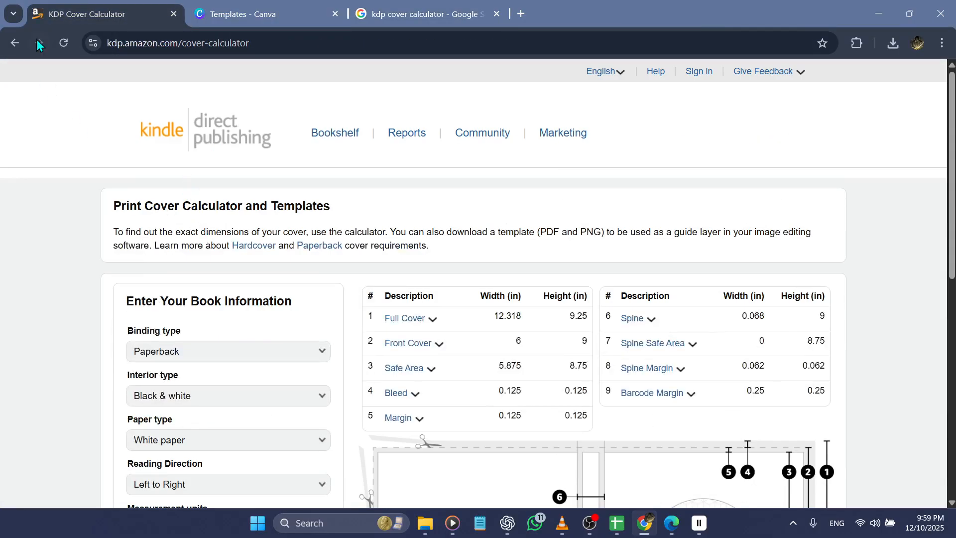
click(14, 44)
click(207, 196)
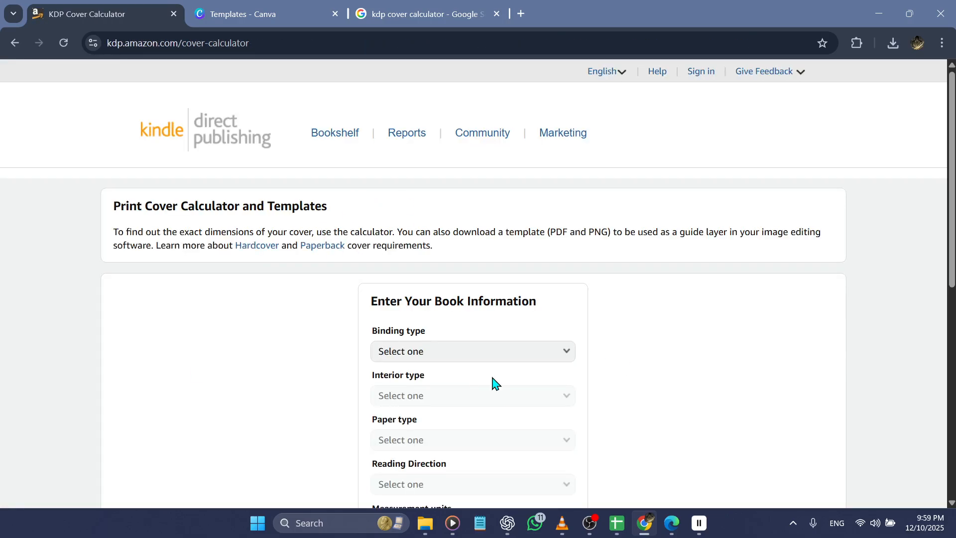
Set the book's binding type to Paperback and its interior type to Black & white
click(448, 351)
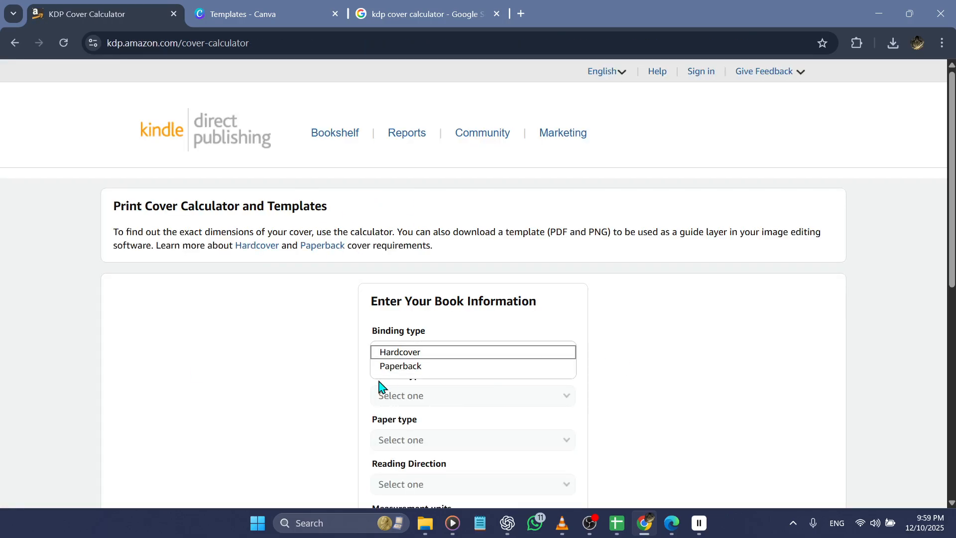
click(427, 369)
scroll(449, 373, down, 1)
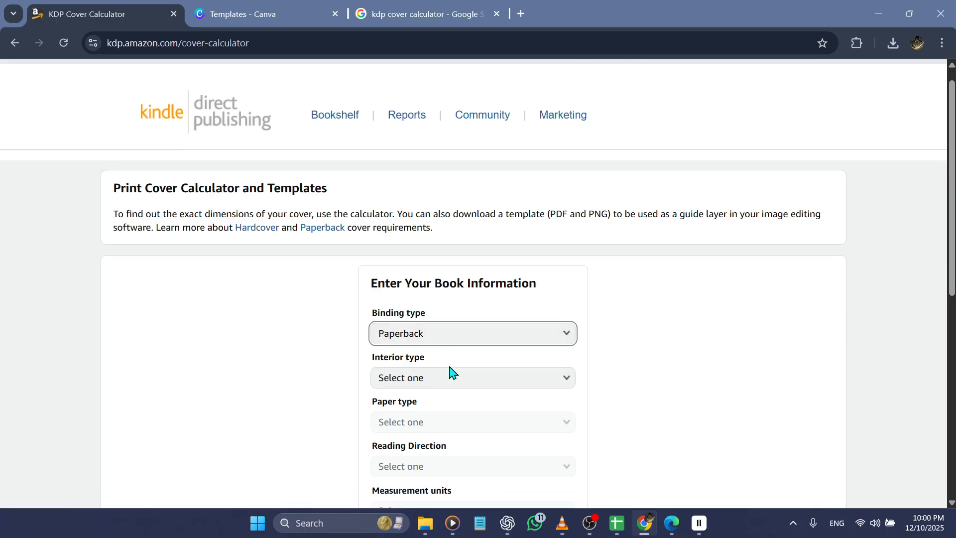
scroll(450, 373, down, 1)
click(447, 337)
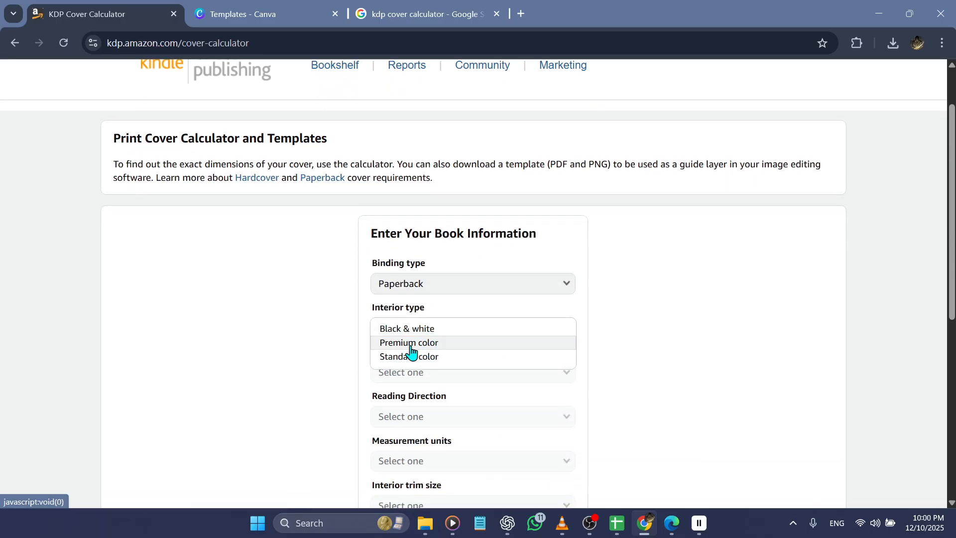
click(441, 330)
Choose White paper as the paper type and Left to Right as the reading direction
click(474, 375)
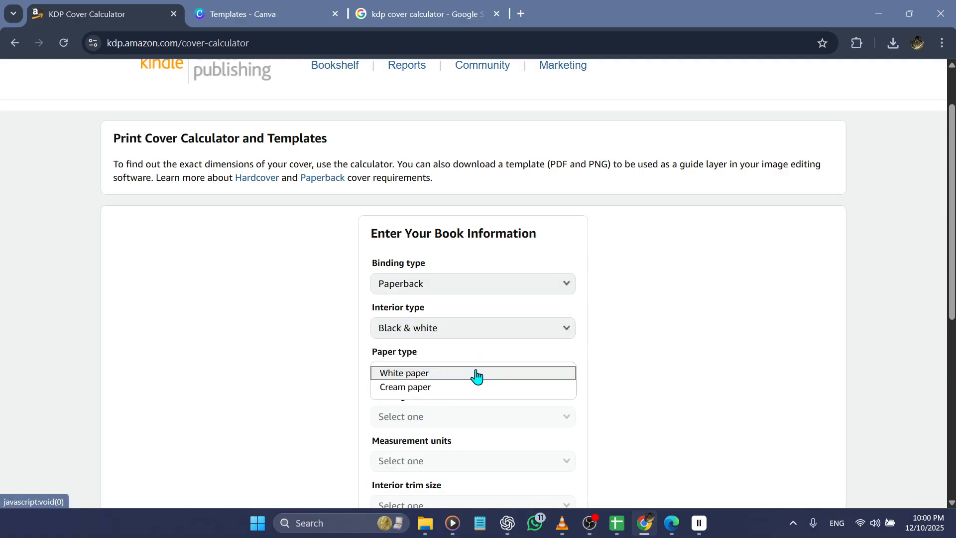
scroll(467, 381, down, 1)
click(459, 352)
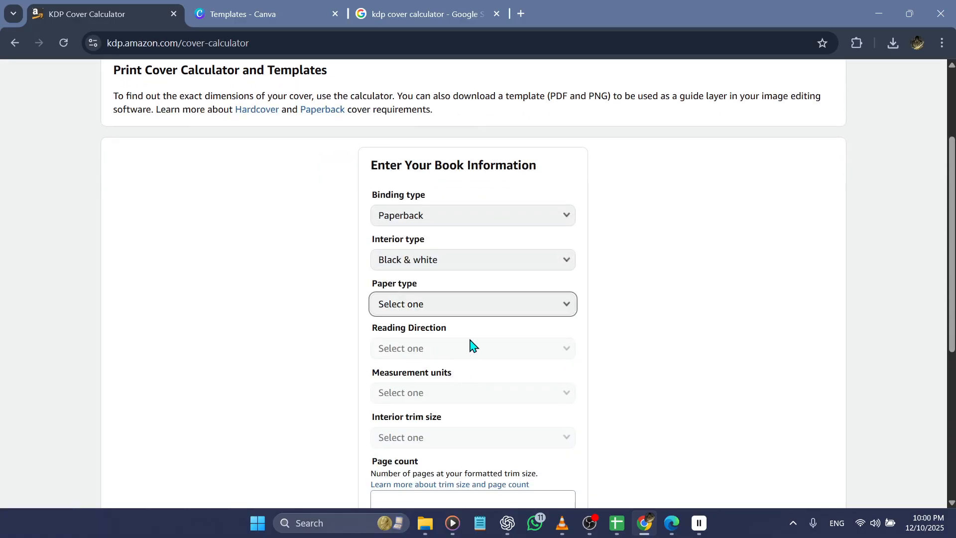
click(488, 309)
click(434, 306)
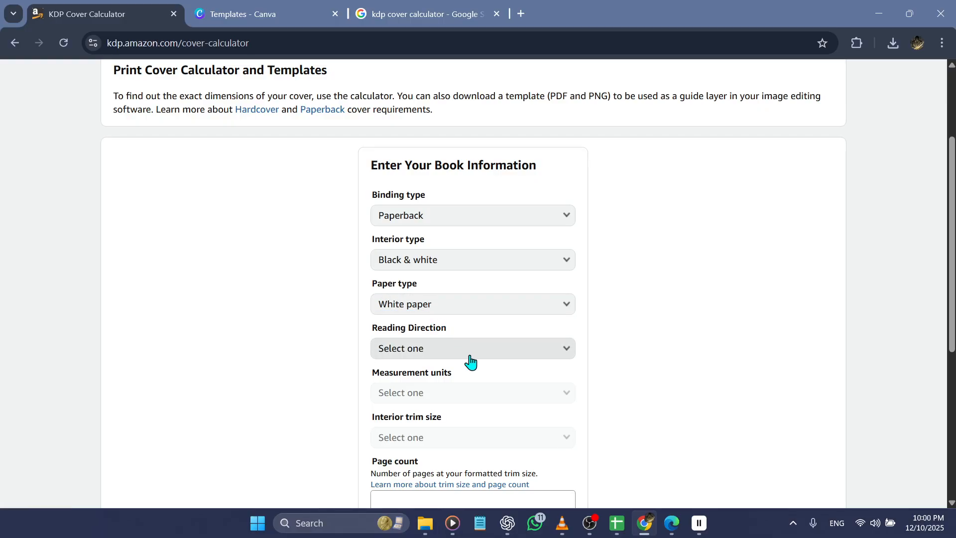
click(455, 352)
click(429, 352)
Set the measurement units to Inches and the interior trim size to 6 x 9 in
scroll(432, 363, down, 1)
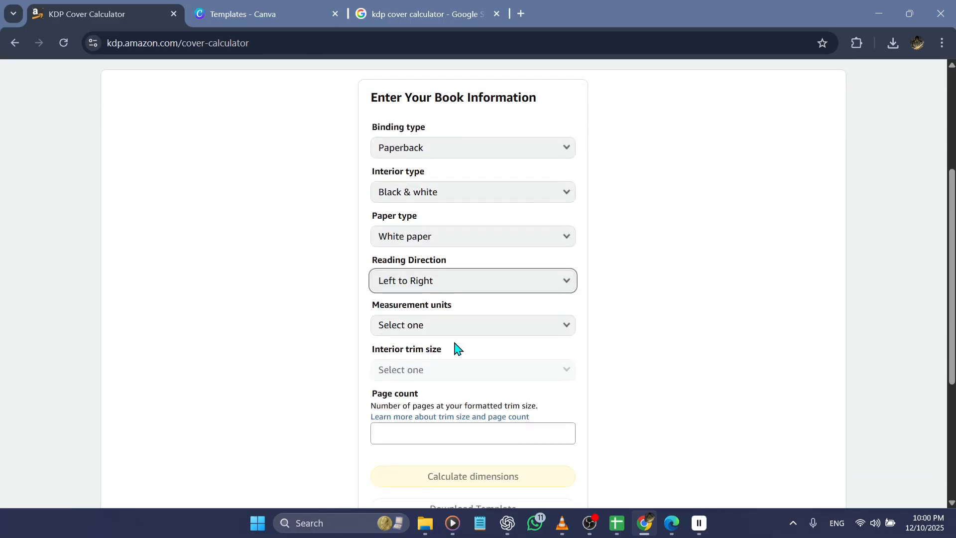
click(454, 329)
click(444, 330)
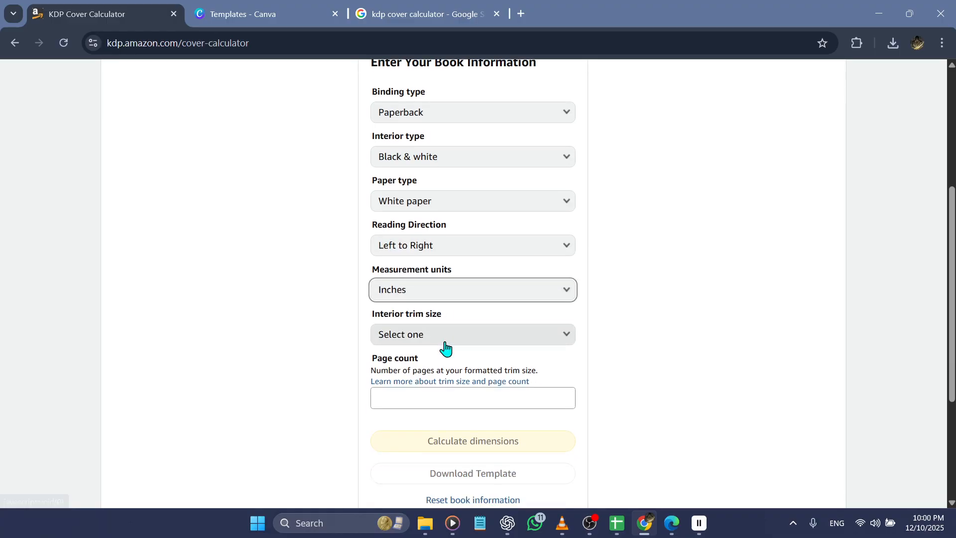
scroll(461, 314, down, 1)
click(461, 310)
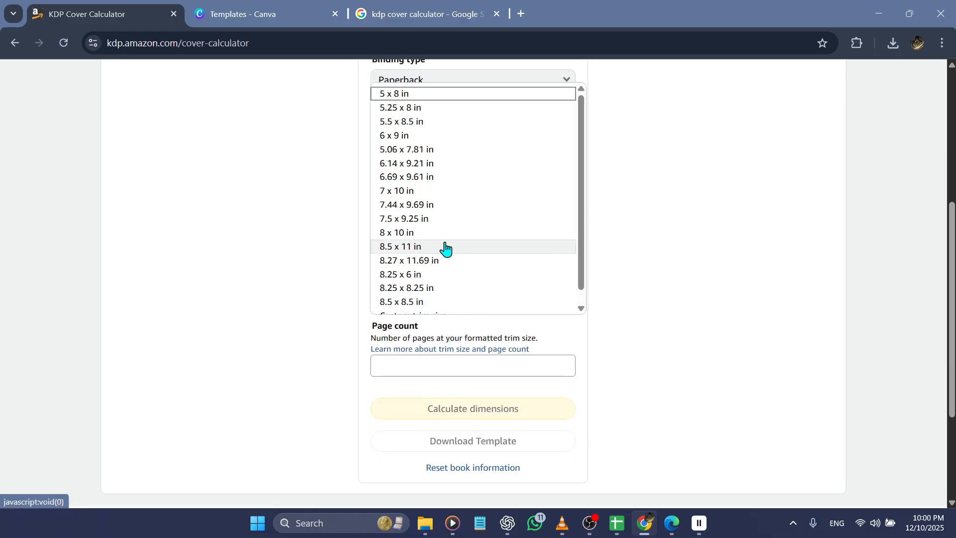
click(427, 137)
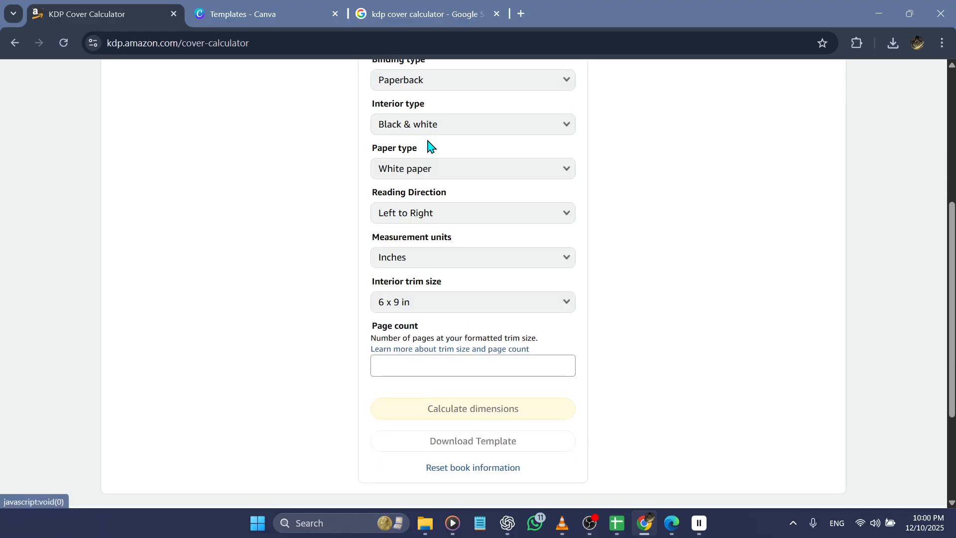
Calculate the cover dimensions for a page count of 30 and download the cover template
click(471, 369)
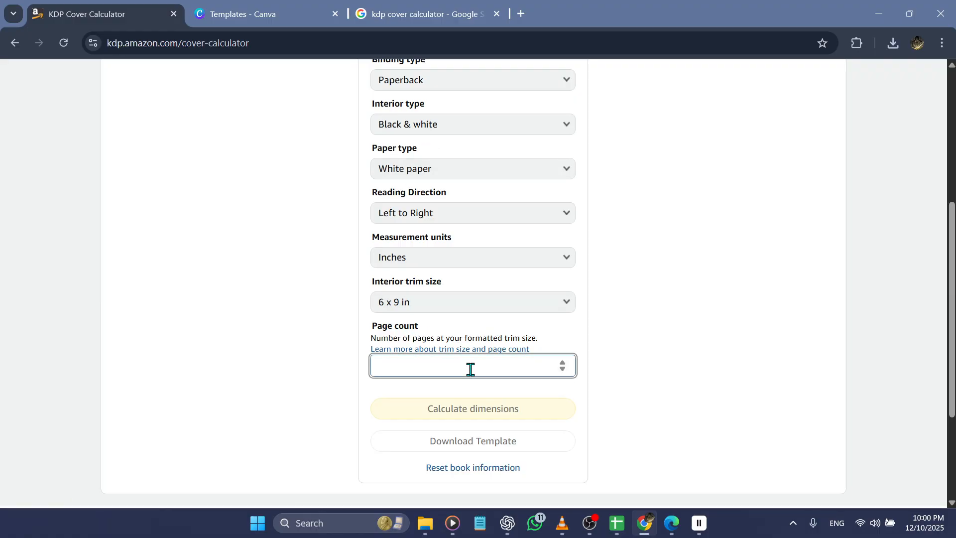
text(30)
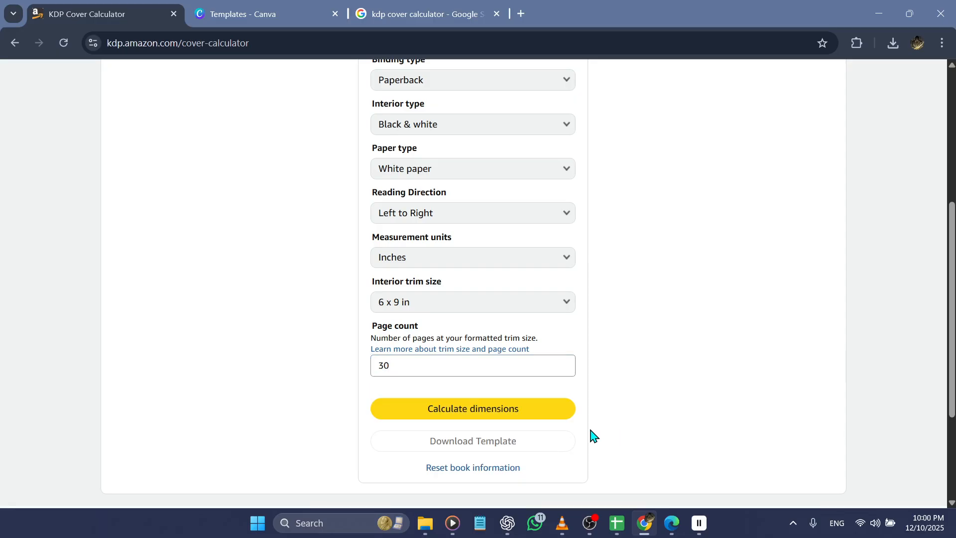
click(463, 415)
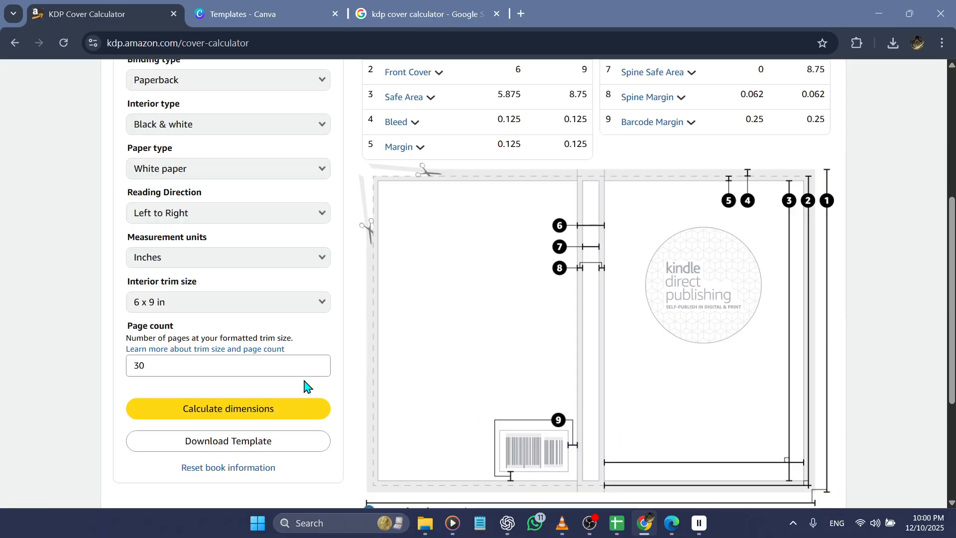
click(236, 442)
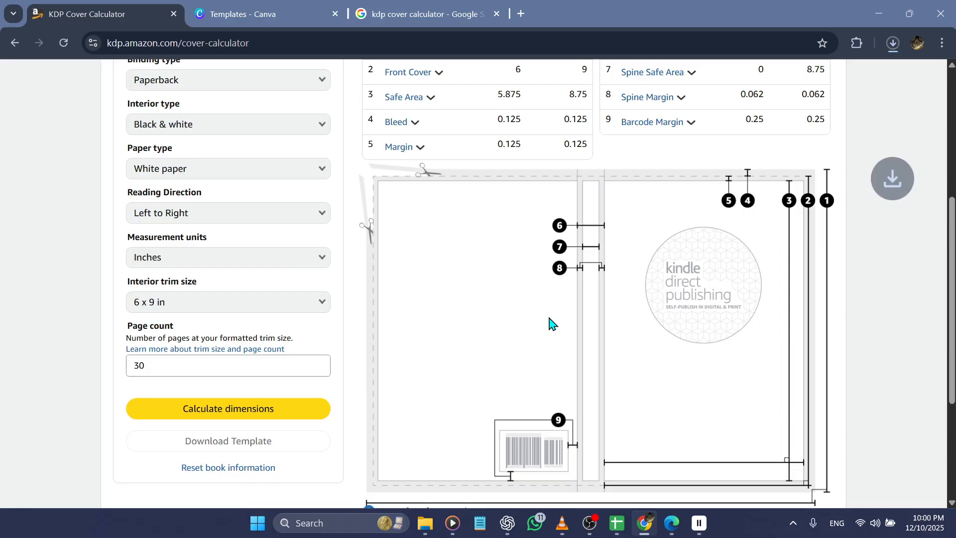
Locate the newly downloaded paperback template ZIP in its folder and extract all its files
click(893, 44)
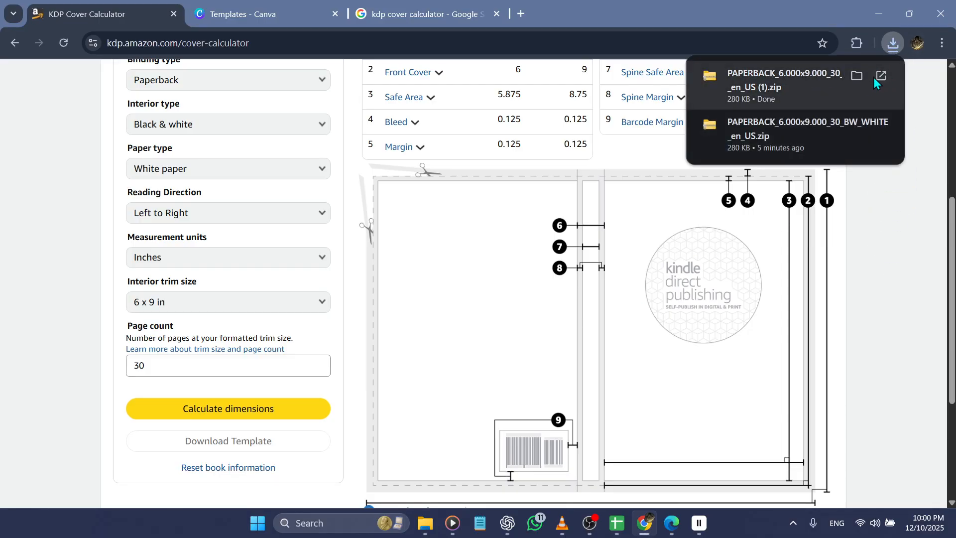
click(855, 77)
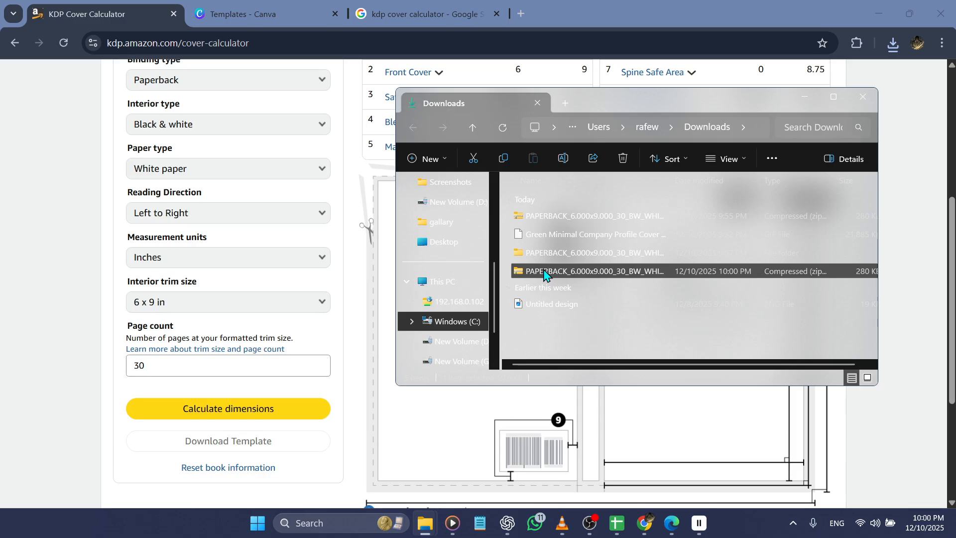
right_click(546, 273)
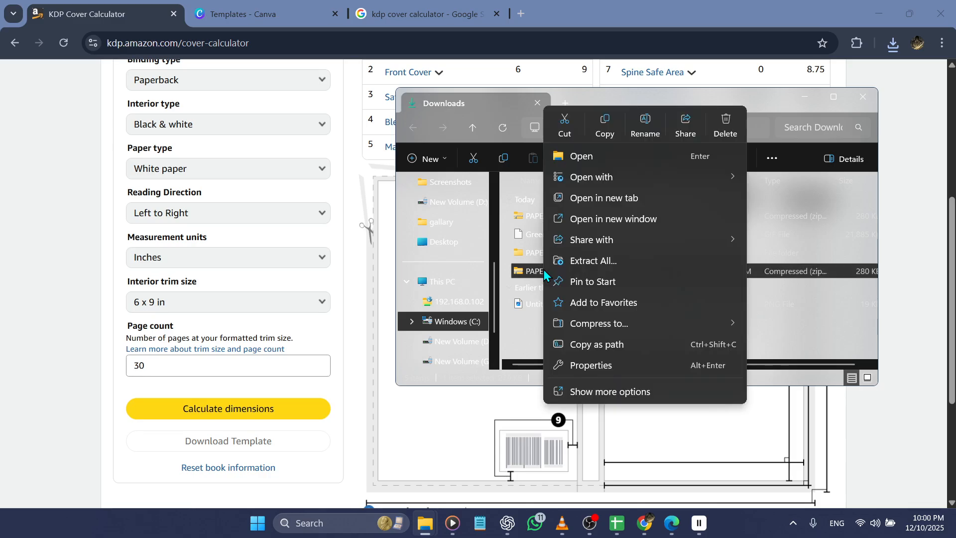
click(595, 267)
click(589, 401)
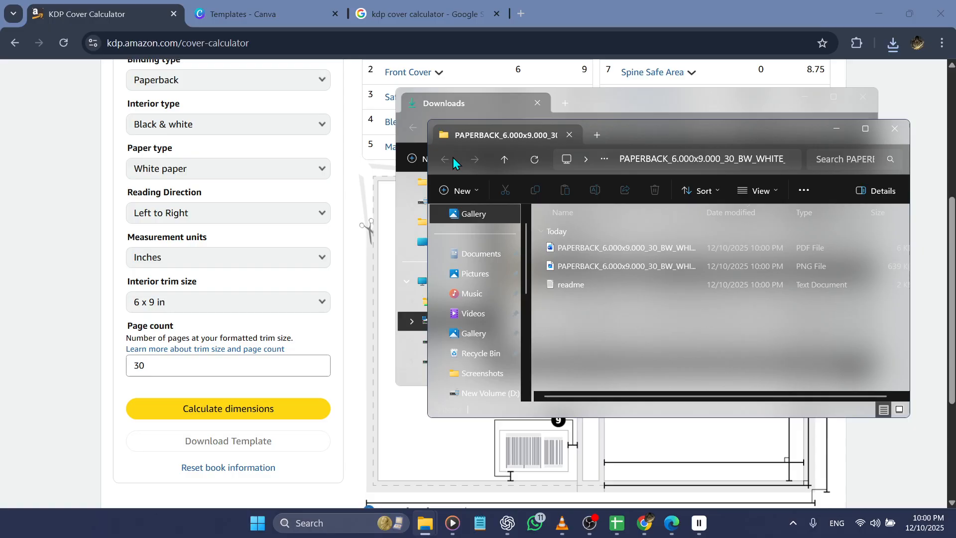
Delete the two template ZIP archives and the GIF file from the Downloads folder, then minimize both folder windows
click(504, 160)
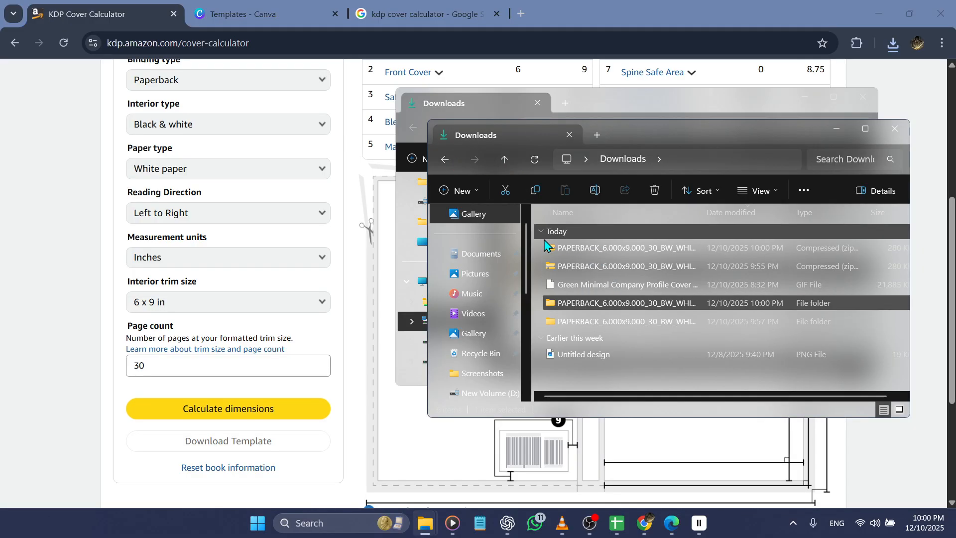
drag(544, 247, 580, 289)
click(661, 195)
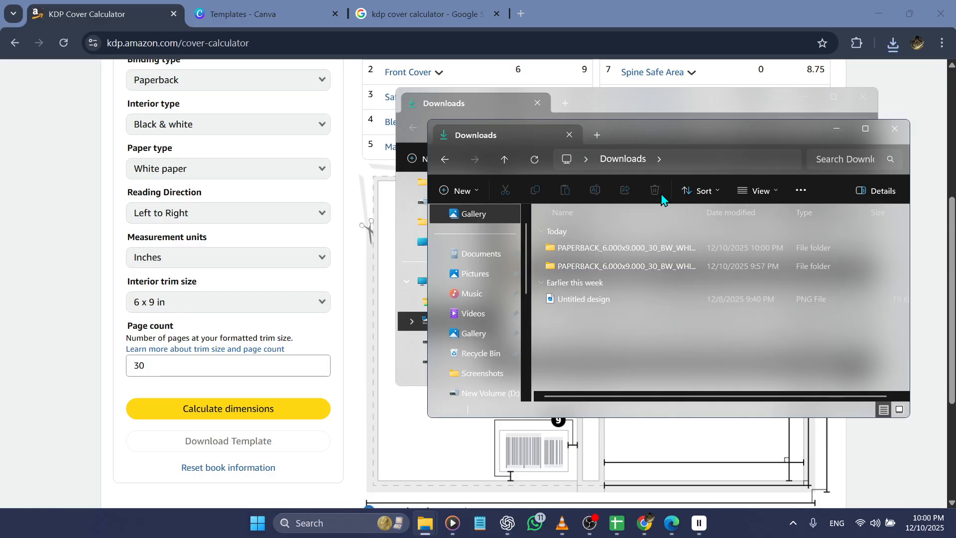
click(837, 129)
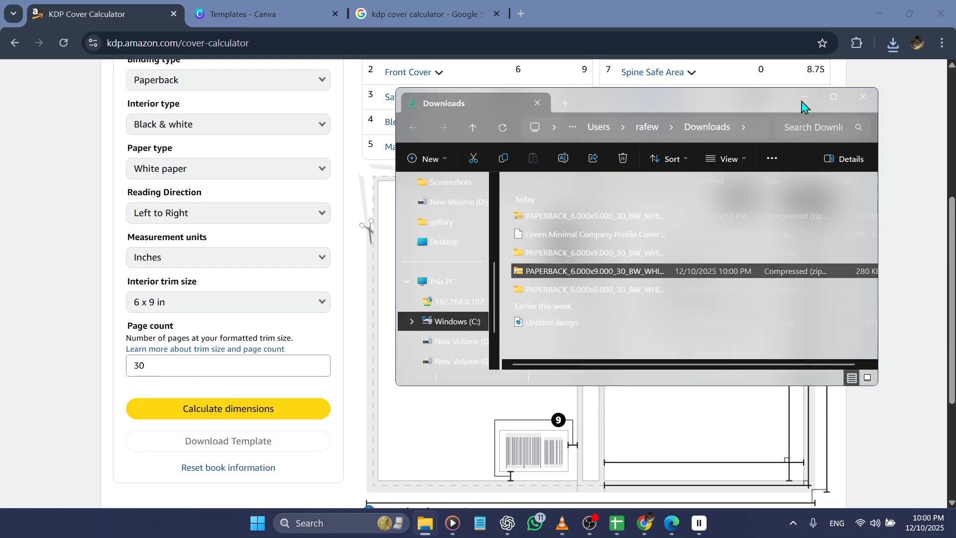
click(804, 97)
Switch to Canva and create a new custom-size design 12 in wide and 9 in high
click(234, 14)
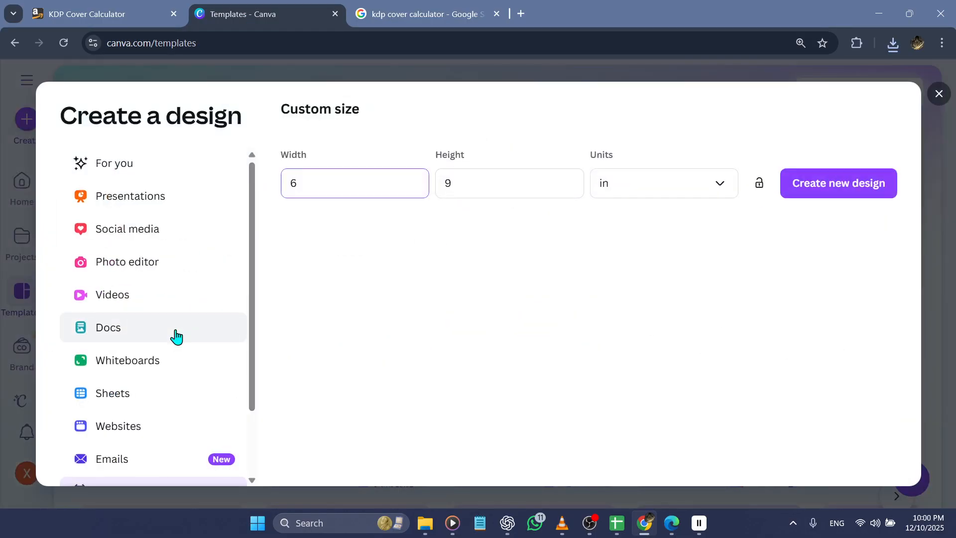
scroll(172, 343, down, 2)
click(164, 407)
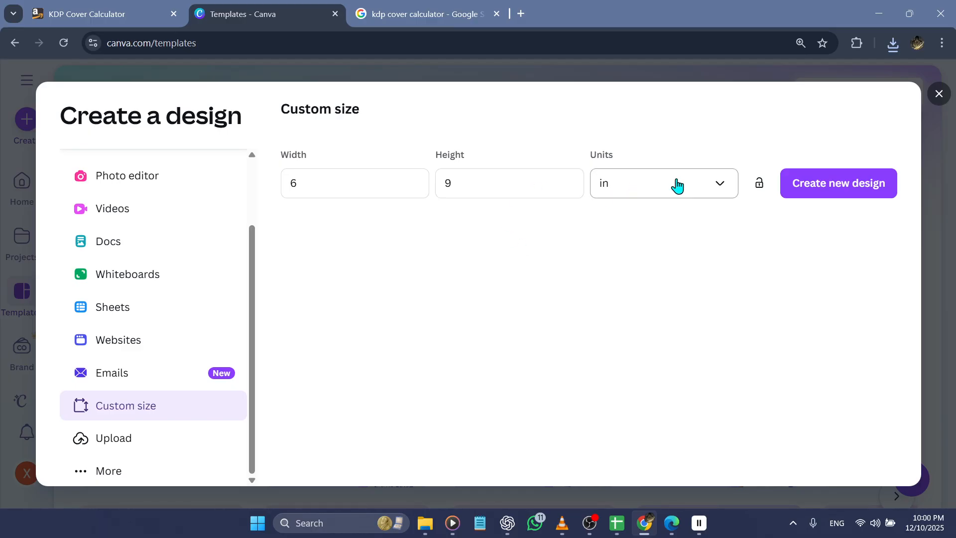
click(348, 182)
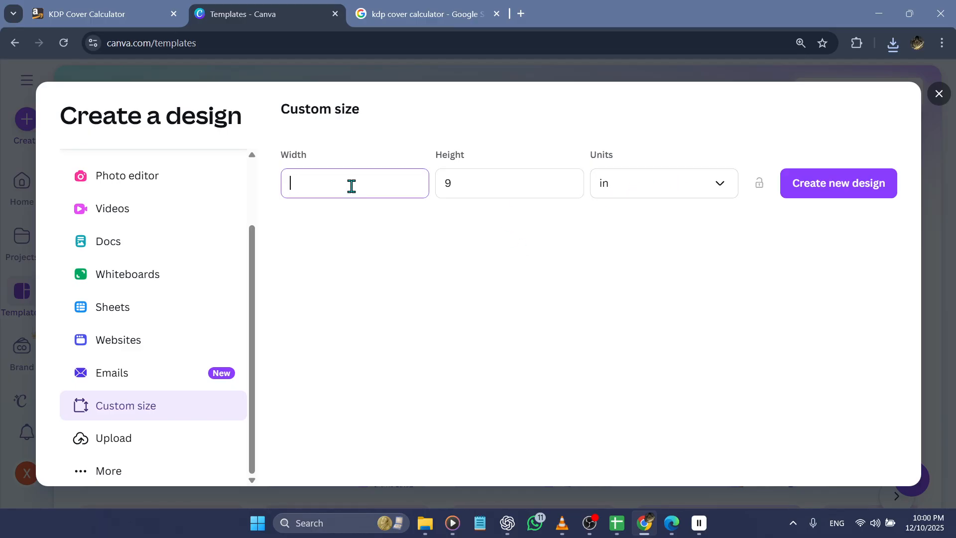
text(12)
click(810, 193)
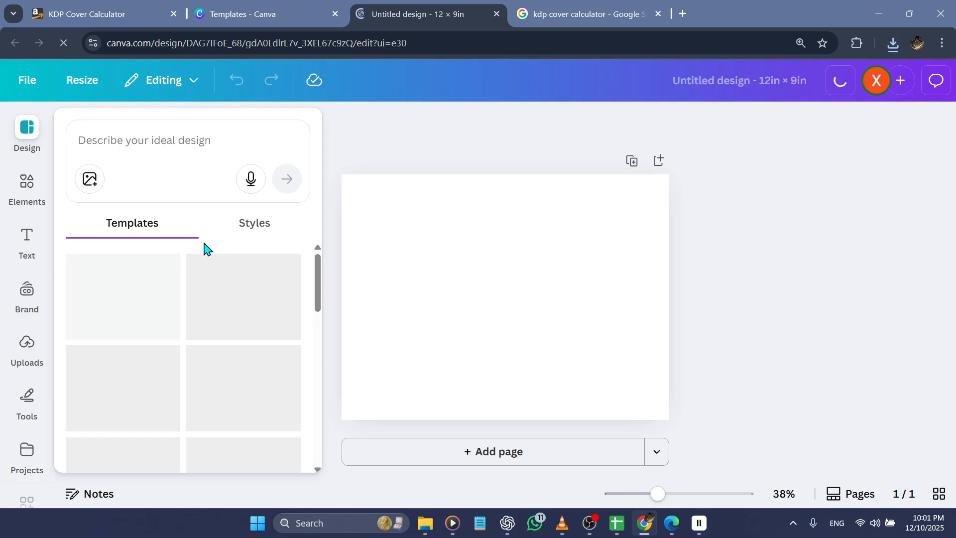
Upload the template's PDF, PNG and readme files from the PAPERBACK_6.000x9.000_30_BW_WHITE_en_US folder to the design's uploads
click(26, 349)
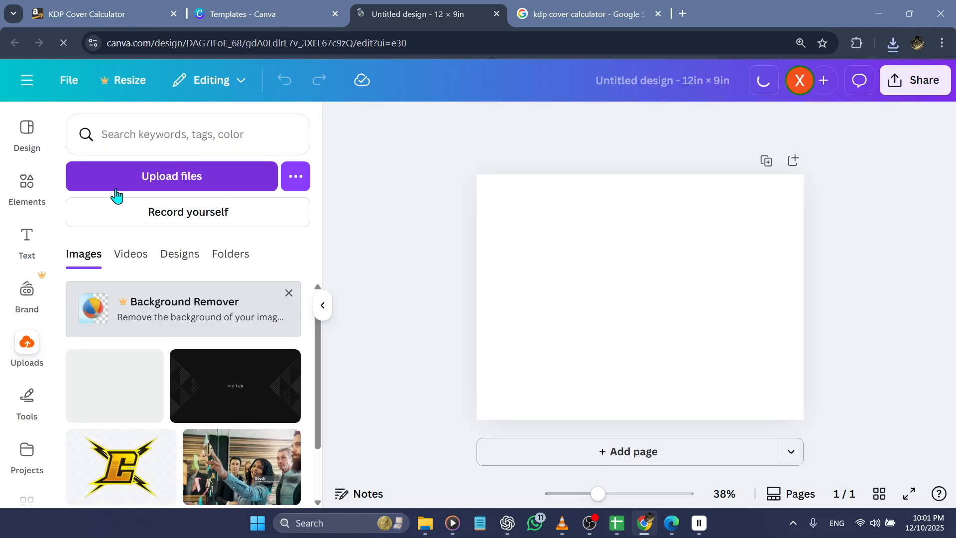
click(177, 182)
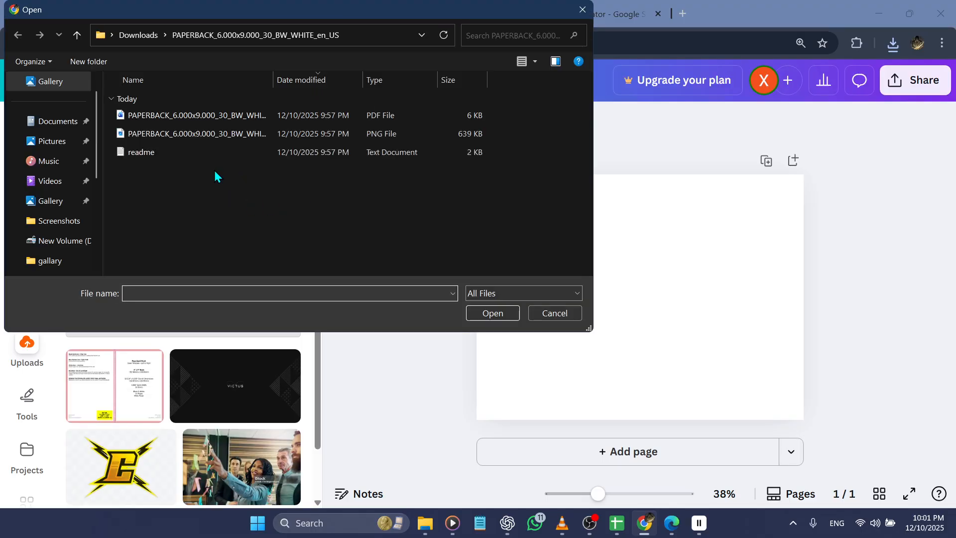
drag(143, 181, 155, 124)
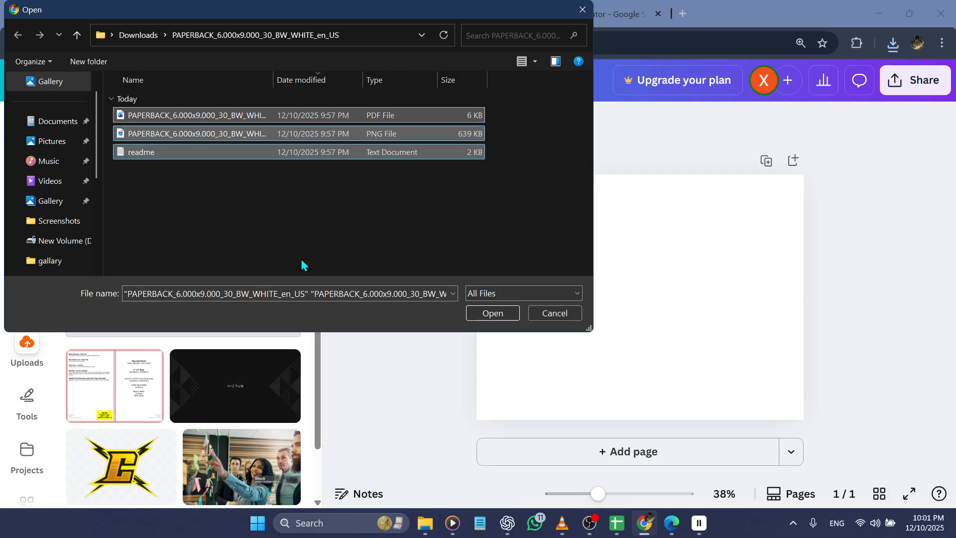
click(482, 313)
click(622, 371)
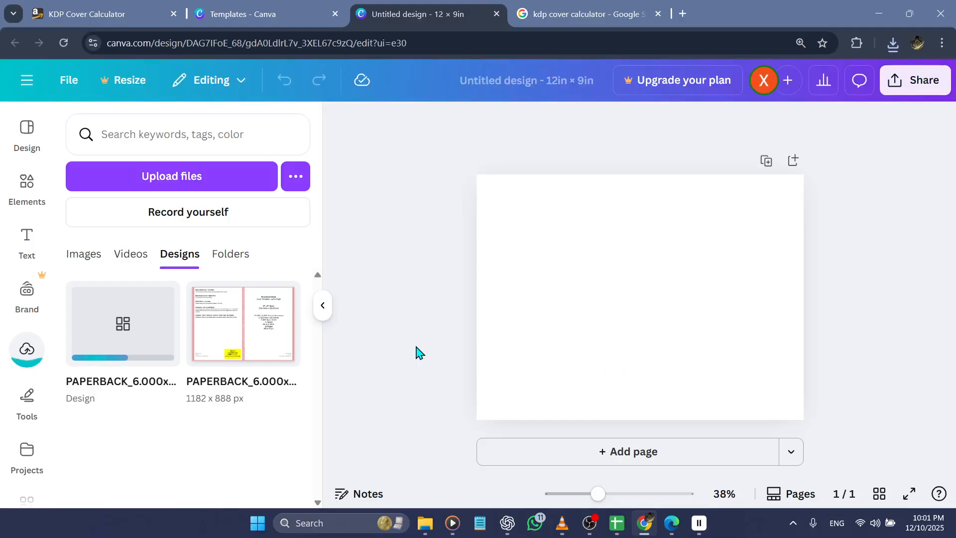
click(283, 299)
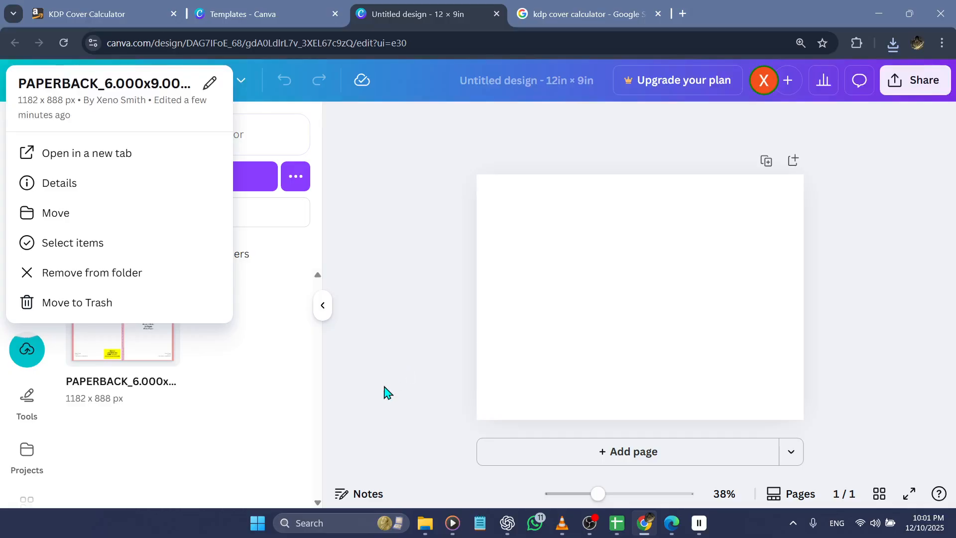
click(255, 438)
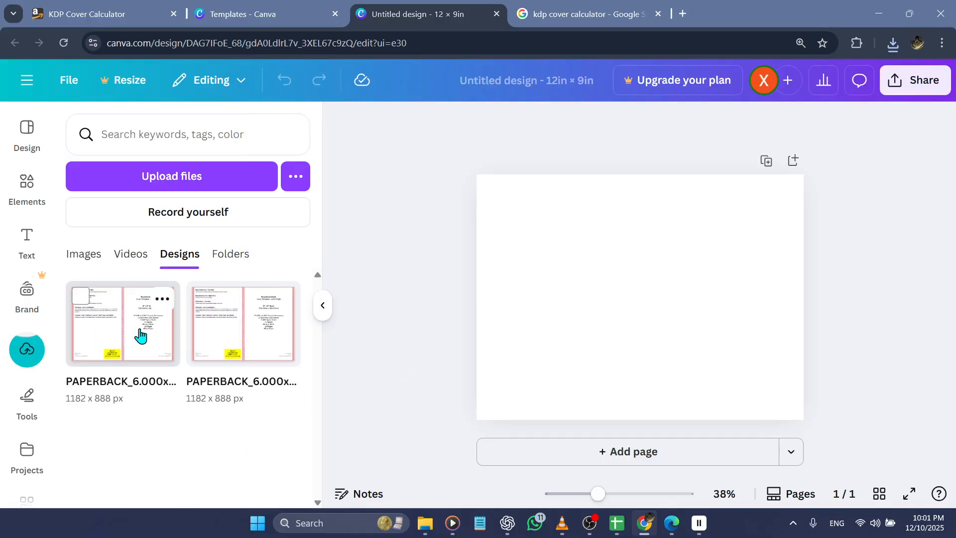
Place the first uploaded paperback template design on the blank page so that it fills the whole page
drag(111, 343, 614, 282)
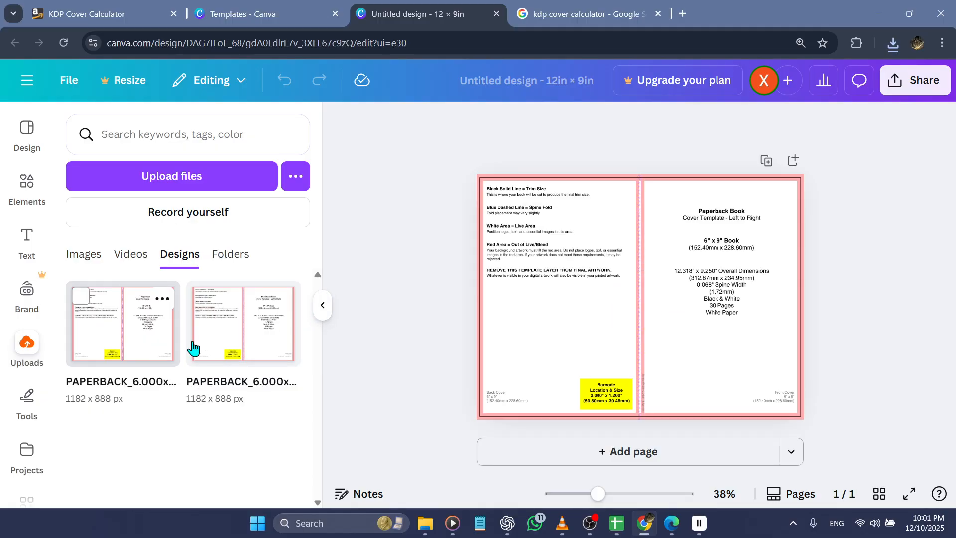
click(323, 306)
click(417, 357)
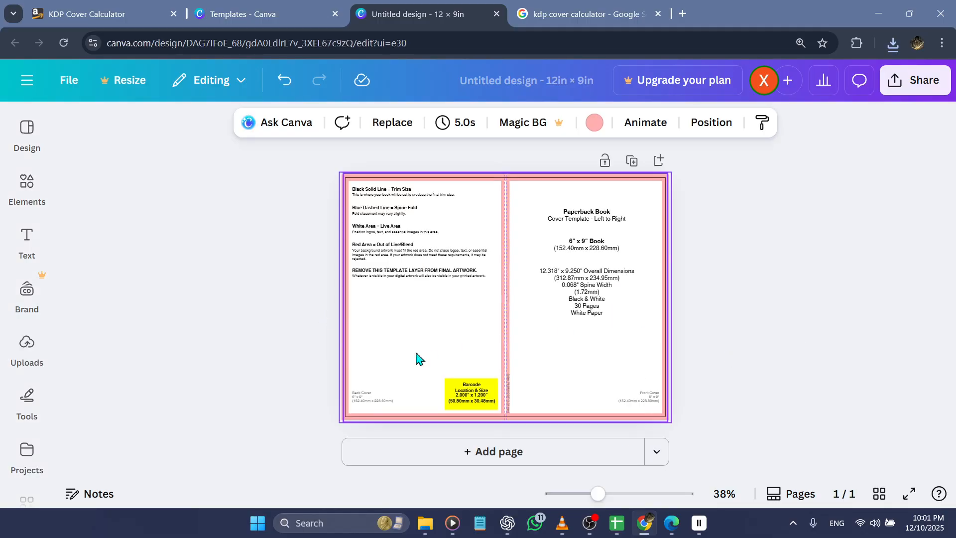
click(173, 341)
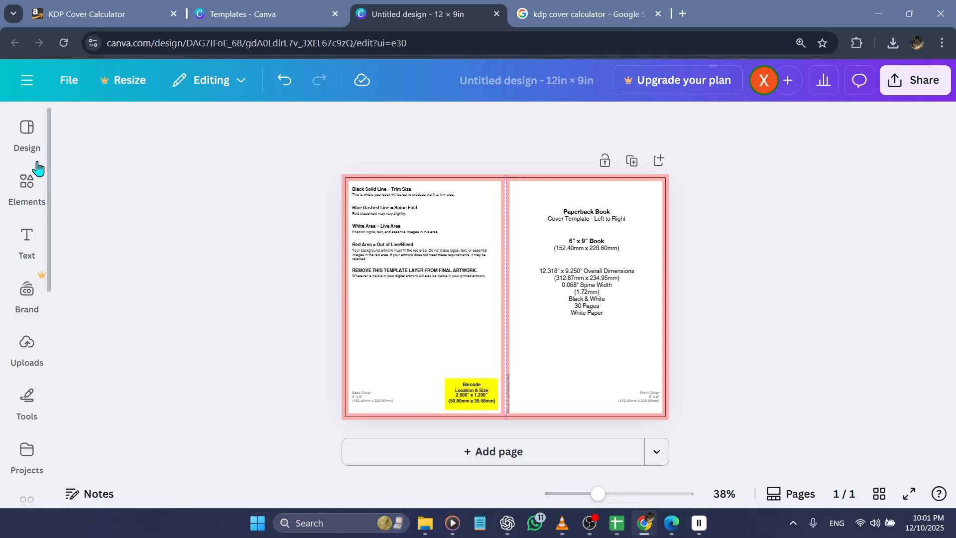
Add a square shape and stretch it over the template until it covers the entire page
click(27, 136)
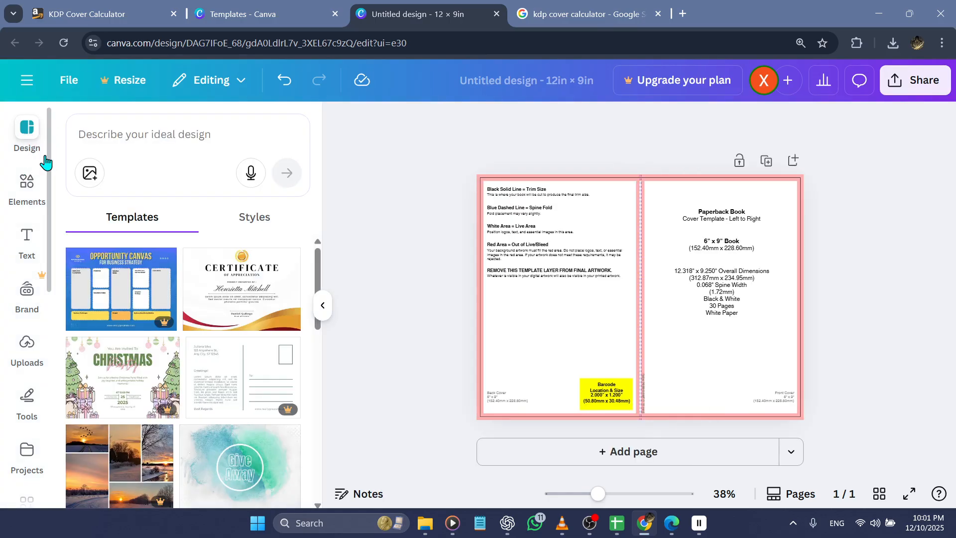
click(26, 185)
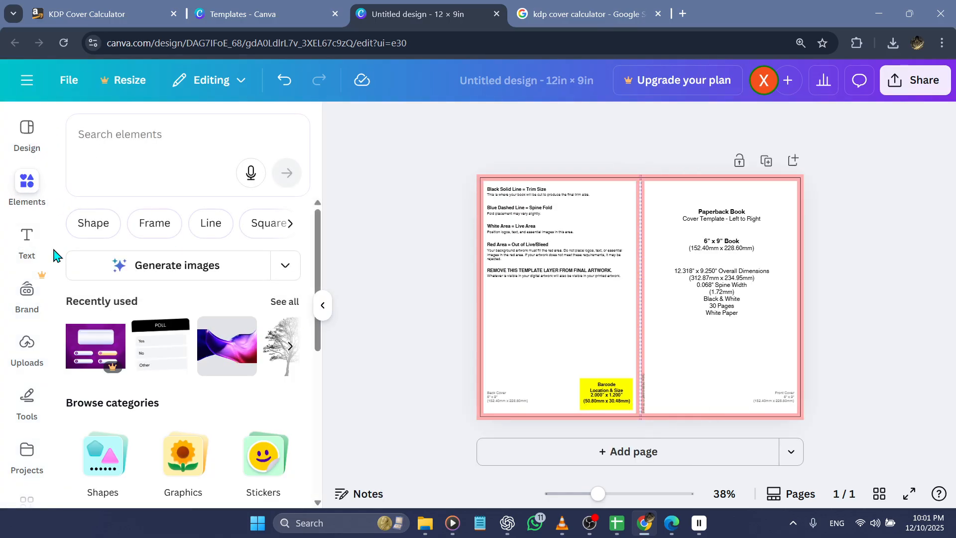
click(31, 407)
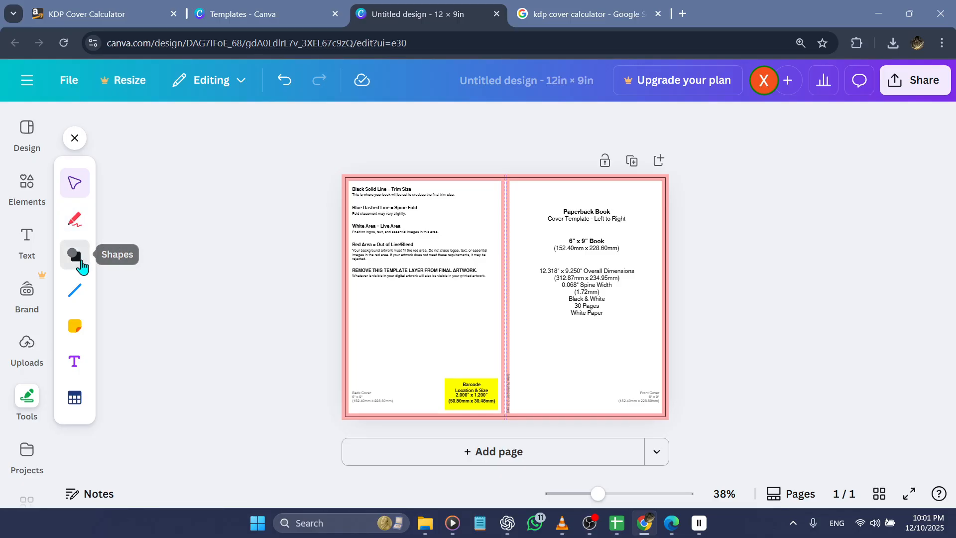
click(75, 255)
click(115, 182)
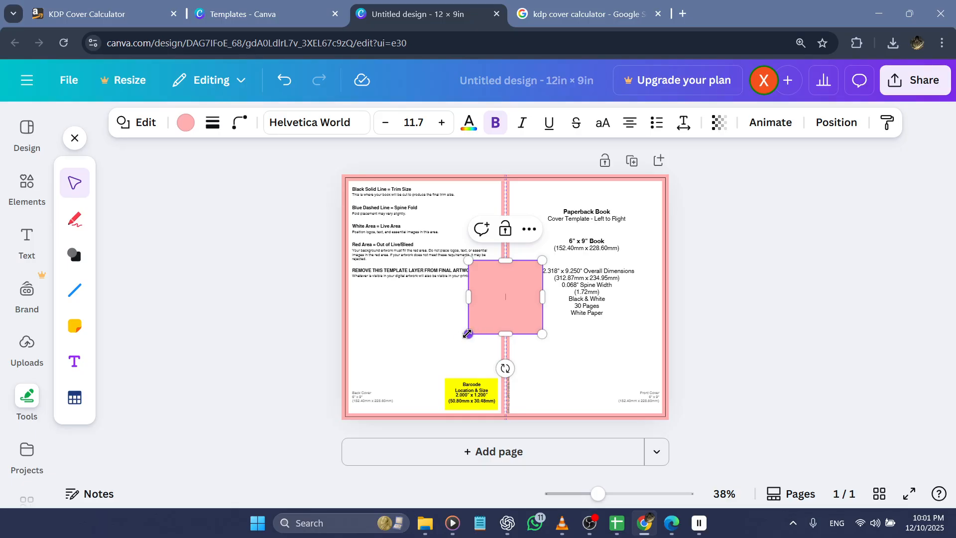
drag(468, 334, 344, 420)
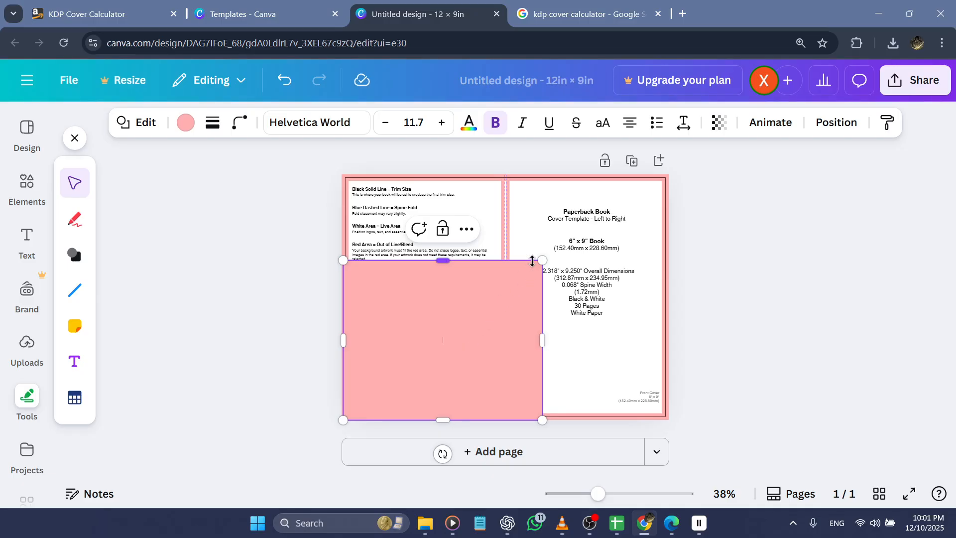
drag(543, 260, 671, 172)
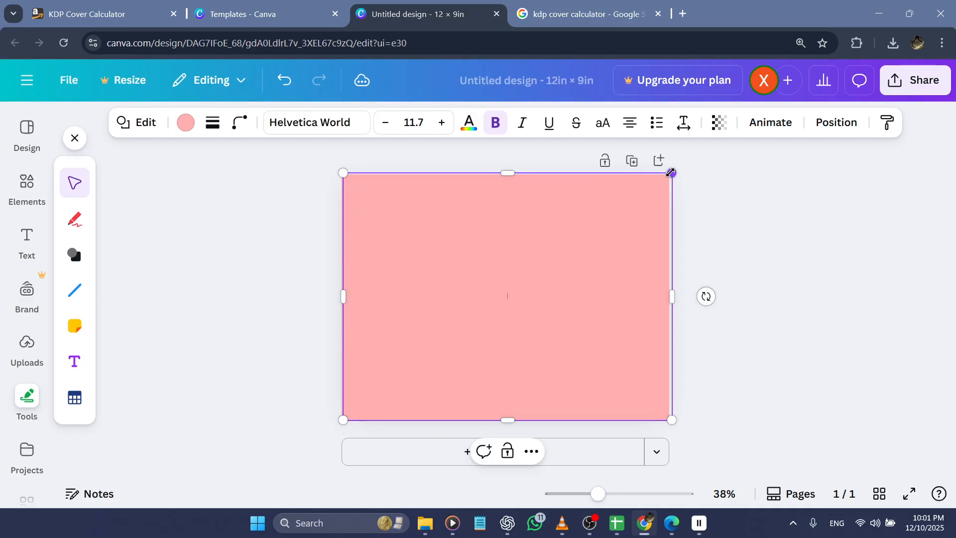
Fill the page-sized rectangle with black and set its transparency to 48 so the template shows through
click(185, 122)
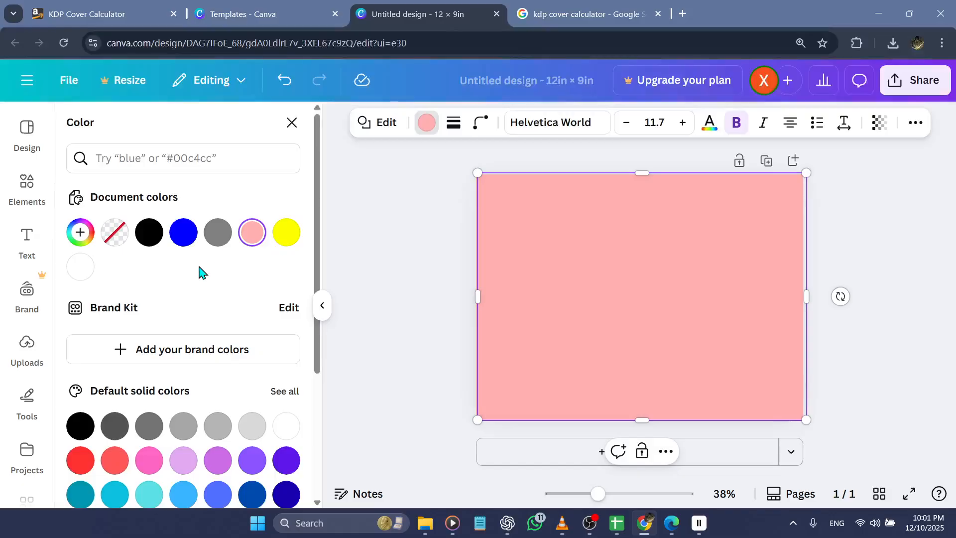
click(143, 237)
click(879, 122)
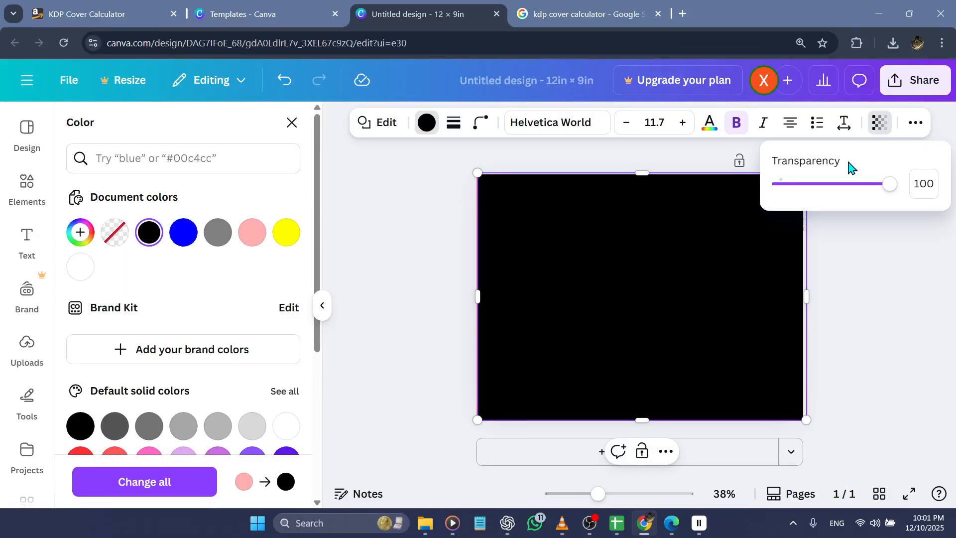
drag(890, 183, 833, 197)
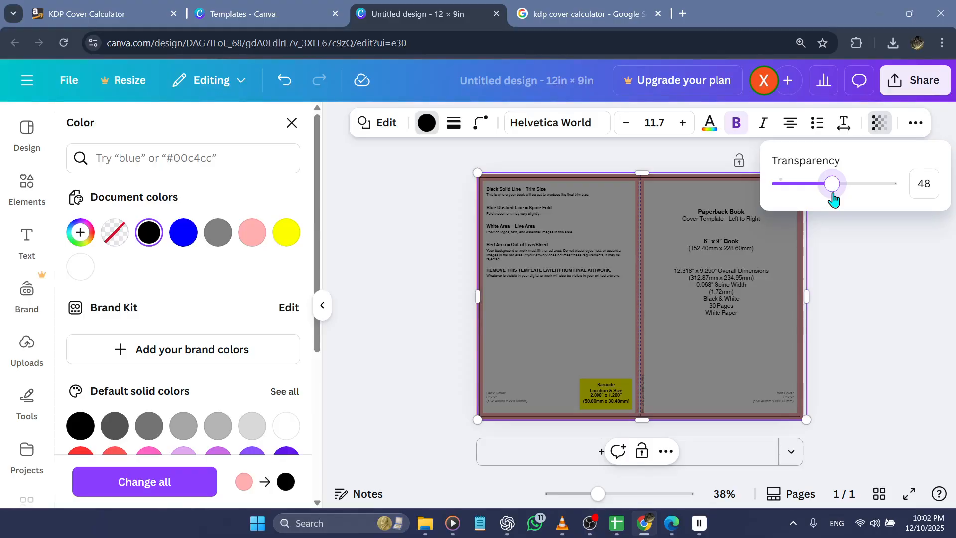
click(319, 309)
click(319, 309)
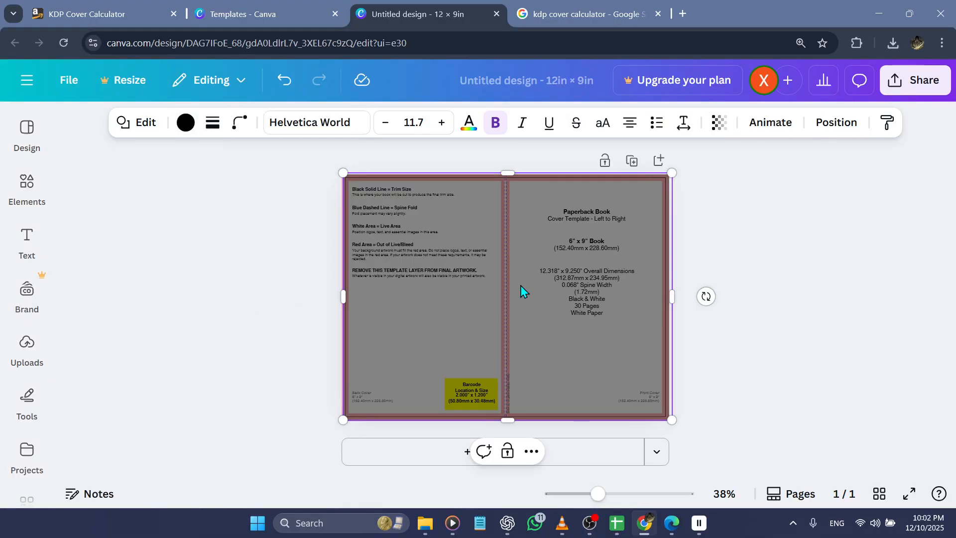
click(250, 295)
Add a heading to the middle of the page and replace its placeholder text with "Paperback Book"
click(27, 242)
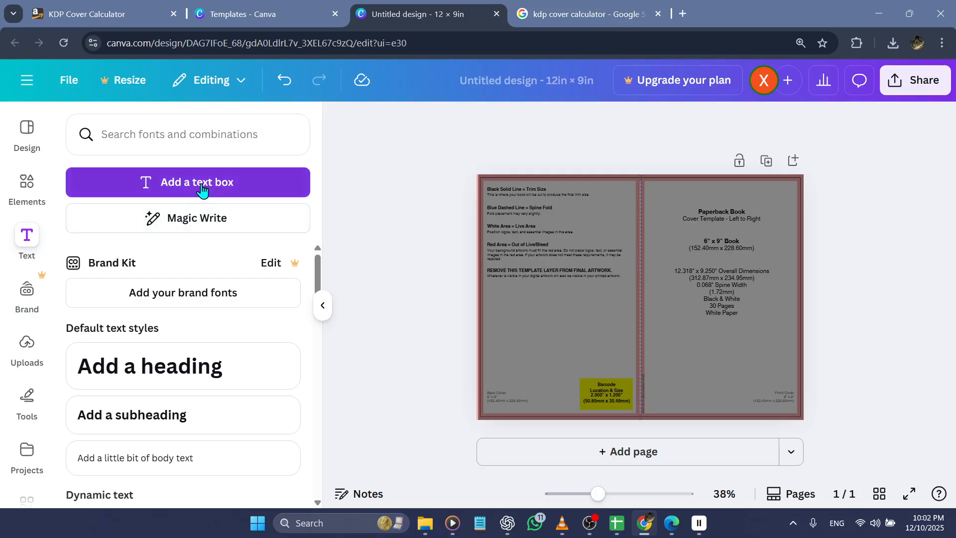
click(197, 377)
double_click(602, 296)
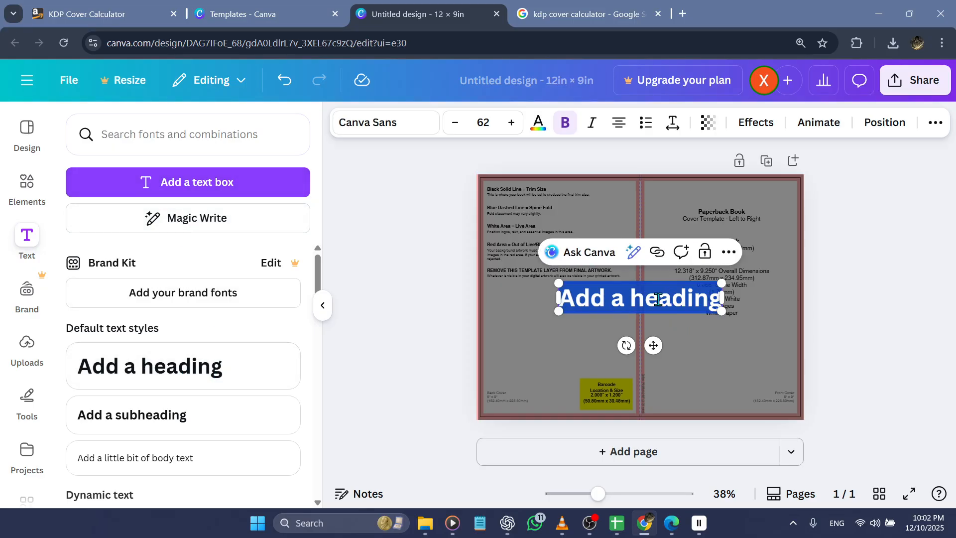
key(BackSpace)
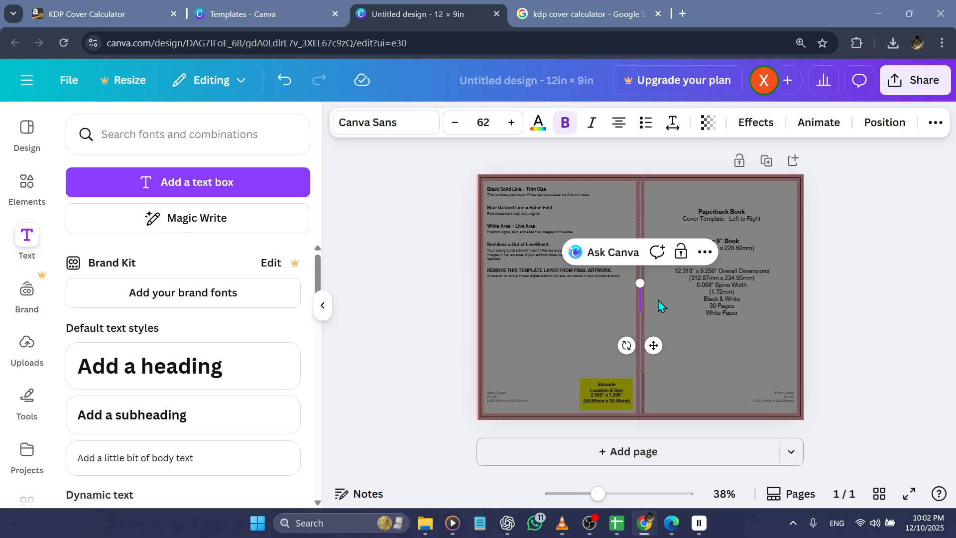
text(Pap)
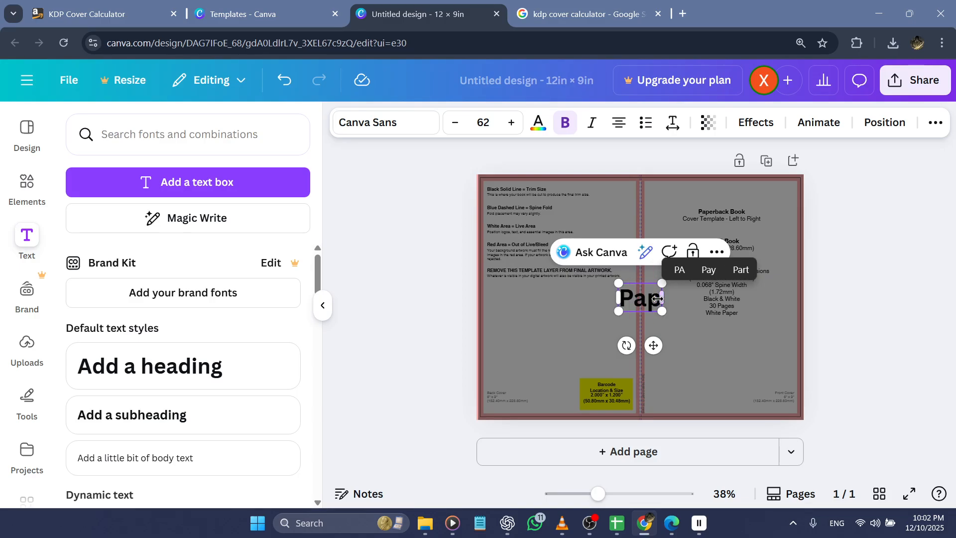
text(erboo)
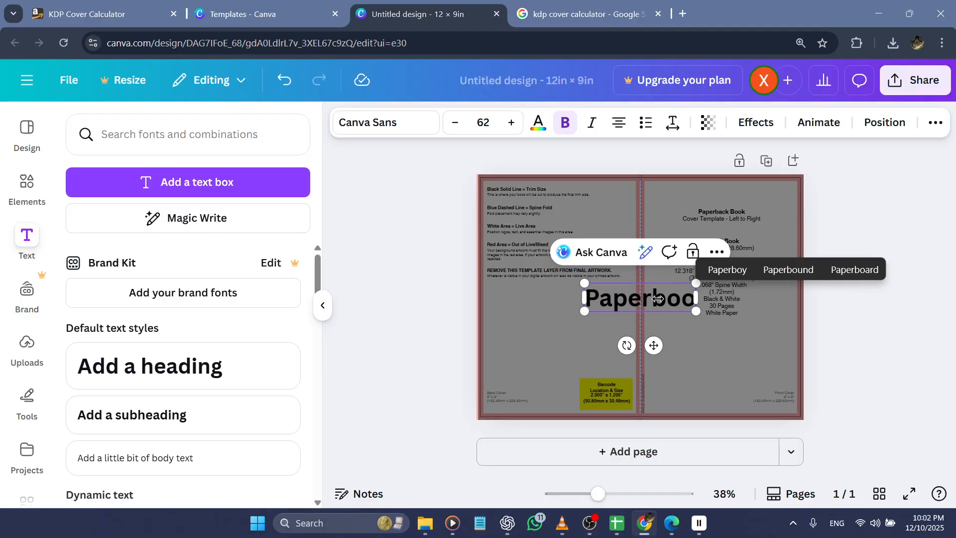
text(k)
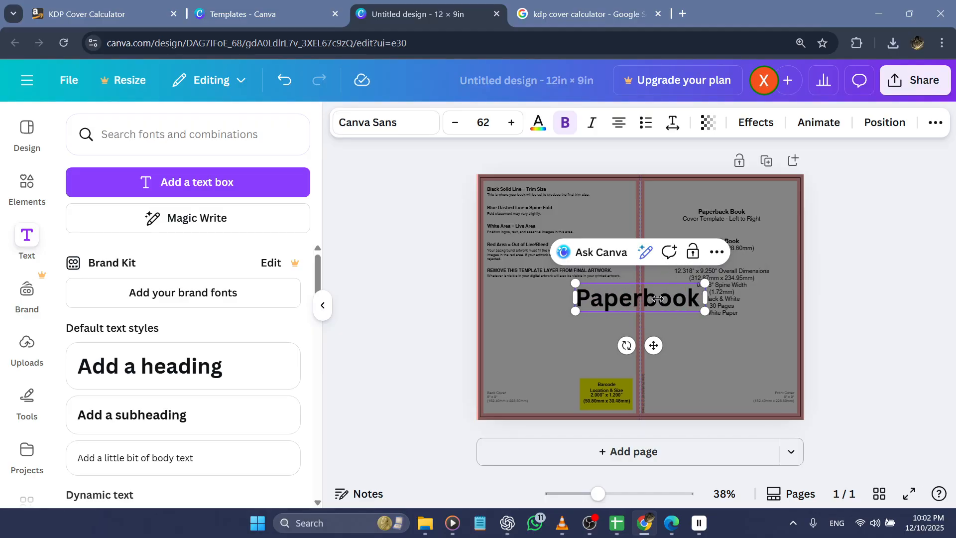
key(BackSpace)
key(BackSpace)
key(BackSpace)
text(a)
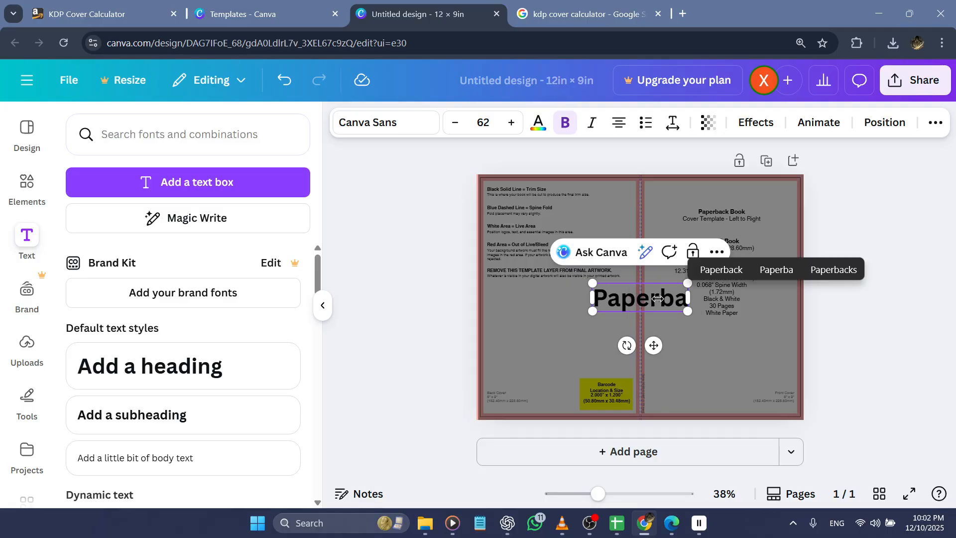
text(ck Book)
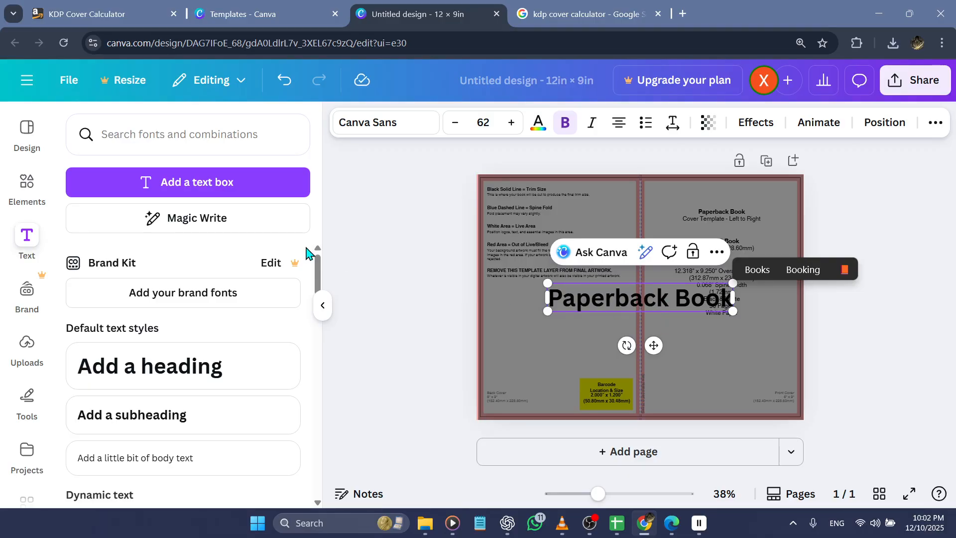
Try to color the "Paperback Book" heading yellow
click(538, 123)
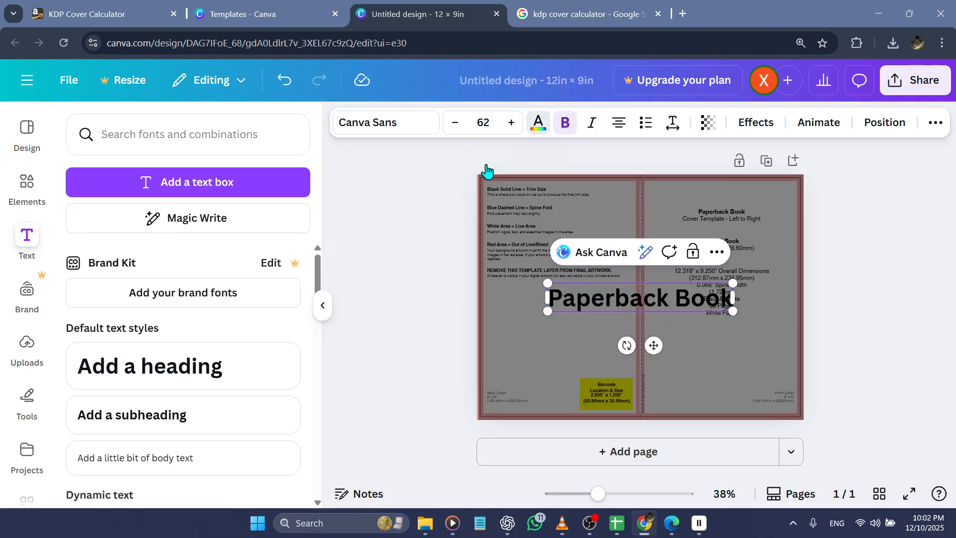
click(252, 232)
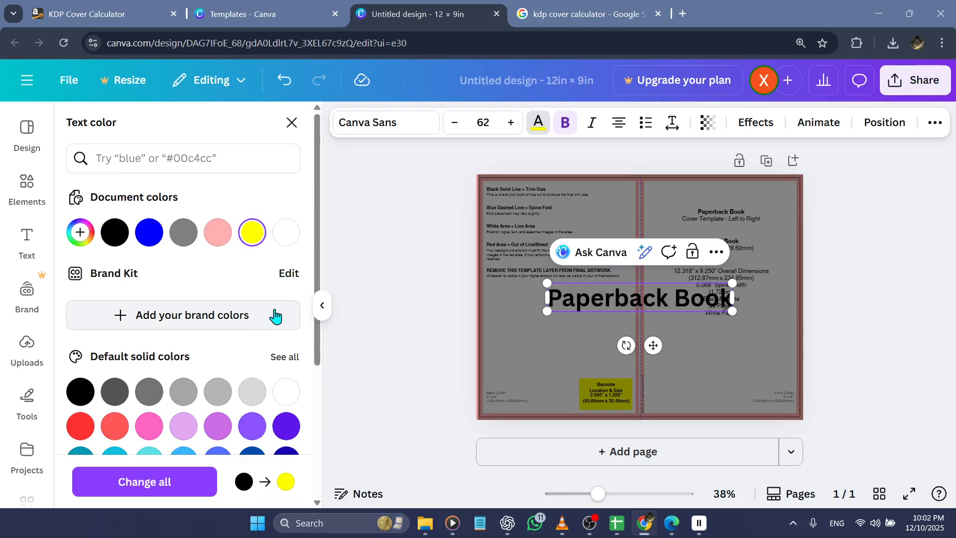
click(323, 305)
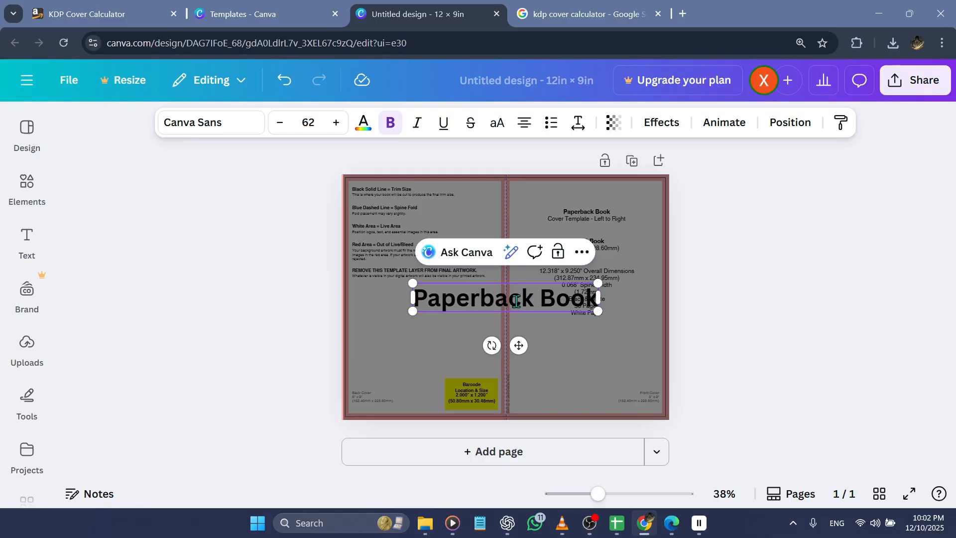
click(738, 286)
Set the text color of the "Paperback Book" heading to white, then deselect it
click(476, 309)
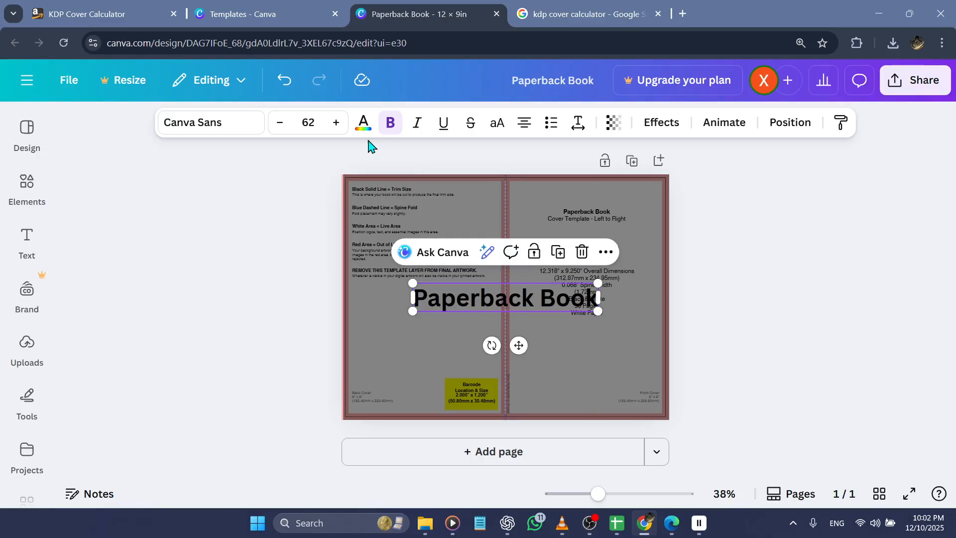
click(364, 124)
click(287, 289)
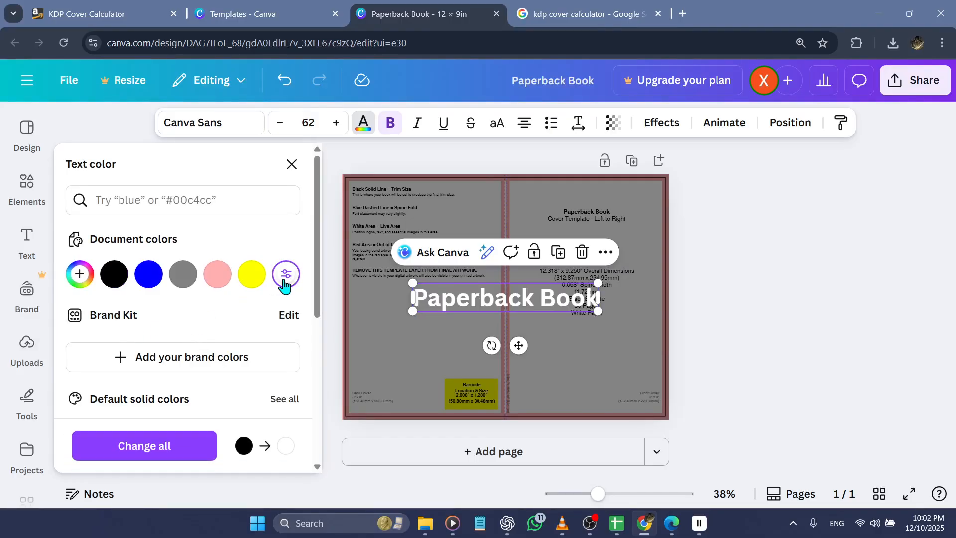
click(828, 331)
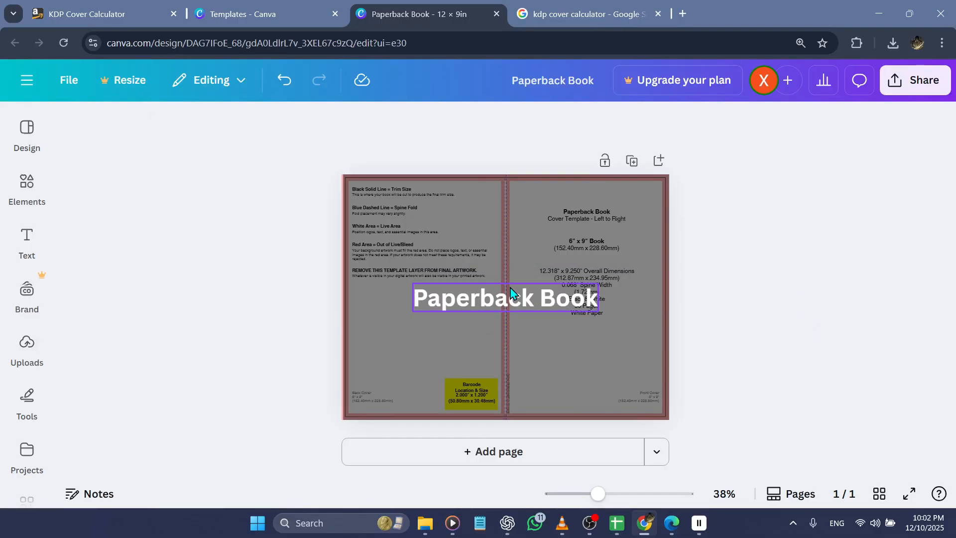
Open the download settings for the finished cover design
click(915, 80)
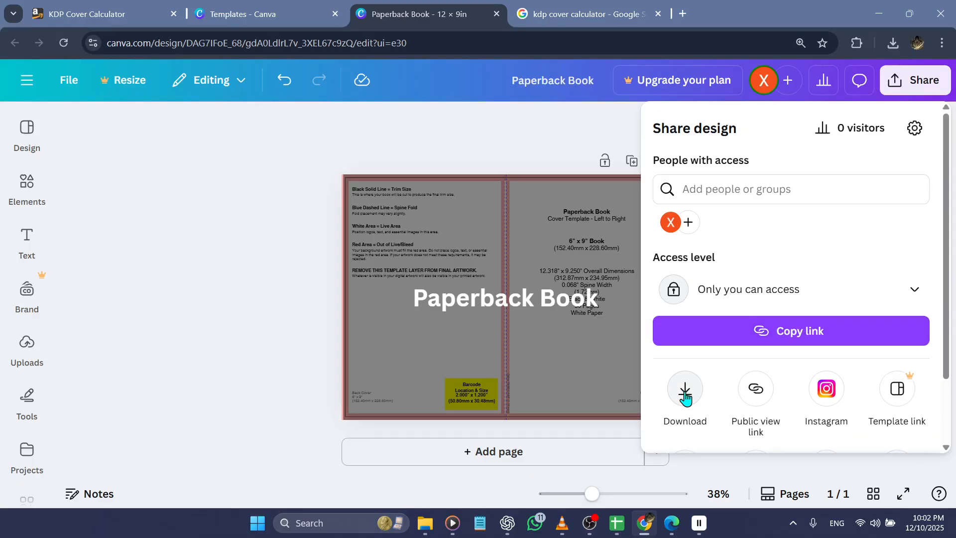
click(686, 390)
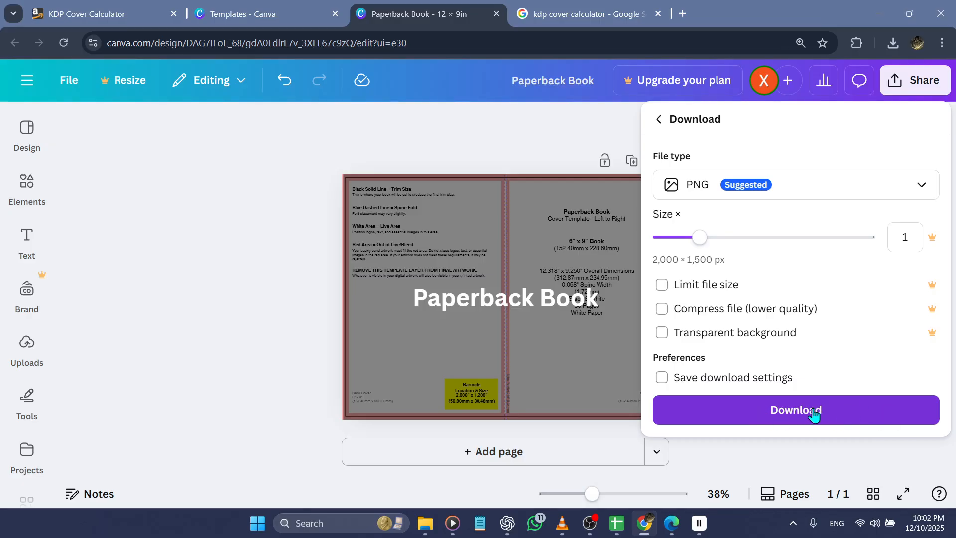
click(748, 385)
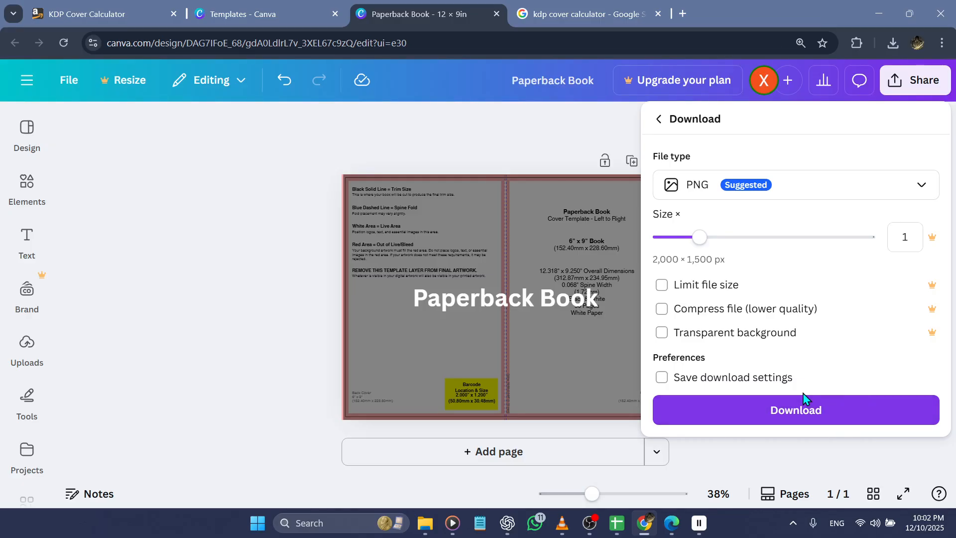